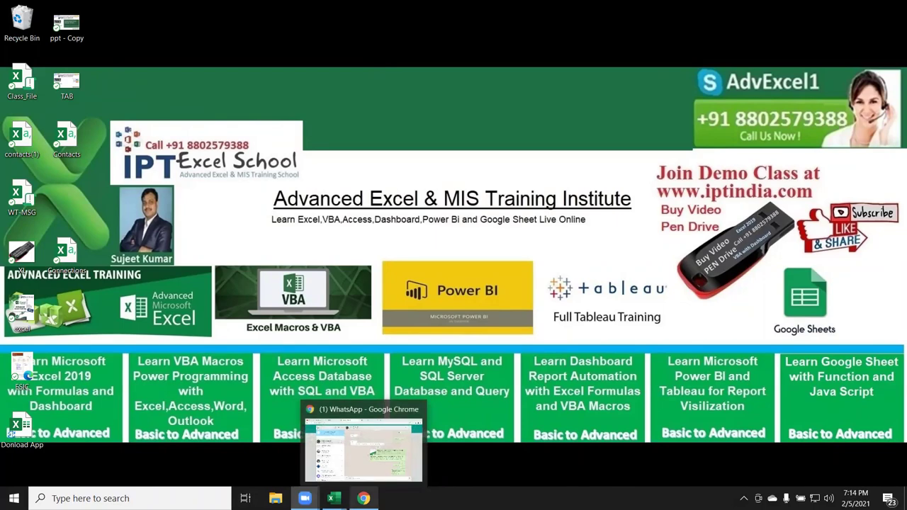
In a new Chrome tab, load the EXCEL MIS TRAINING app page on Google Play
left_click(363, 446)
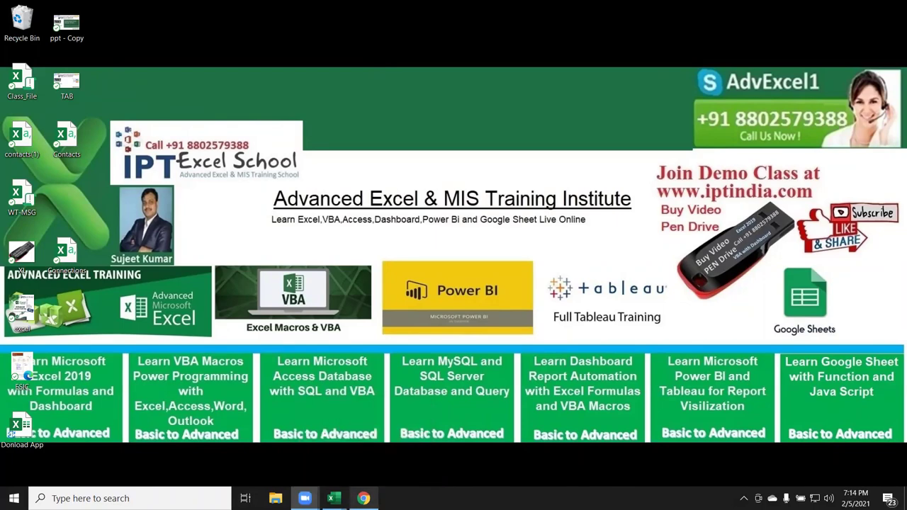
key("ctrl+t")
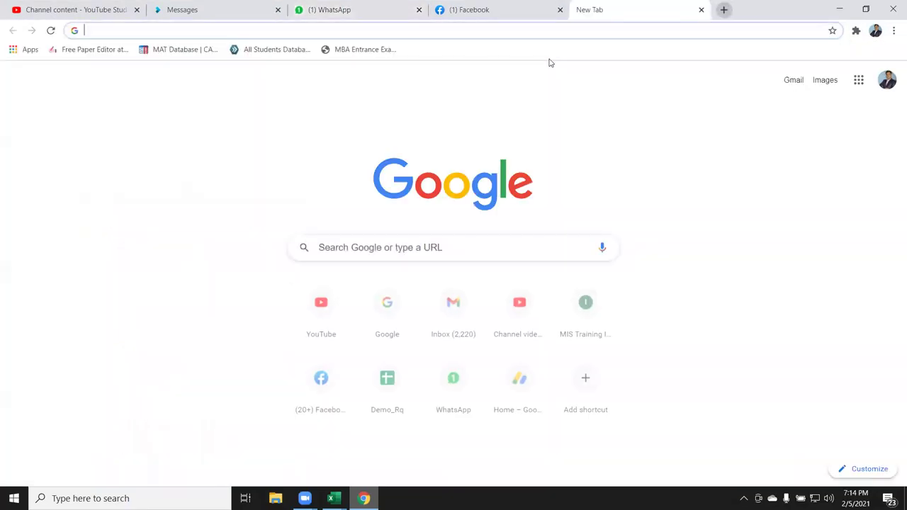
type("play.google")
key("Return")
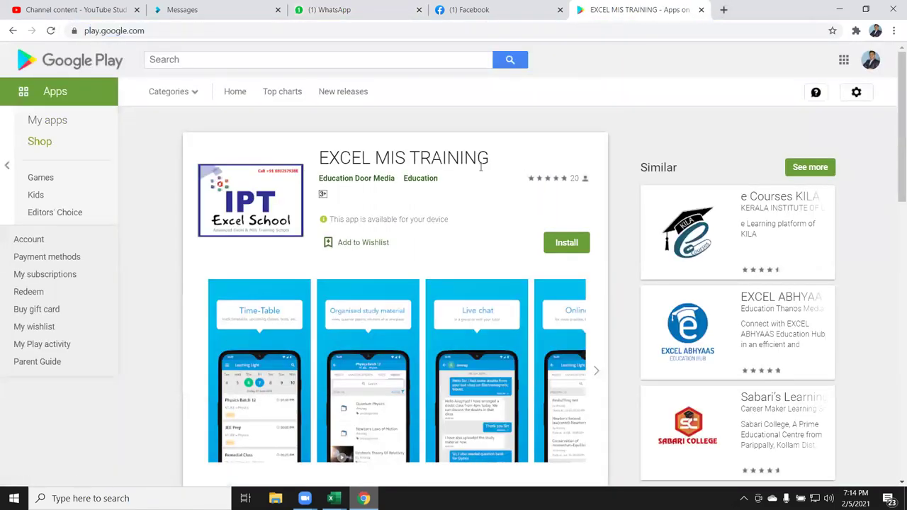
Highlight 'TRAINING' in the app title, then switch to the Classplus messages page
double_click(478, 160)
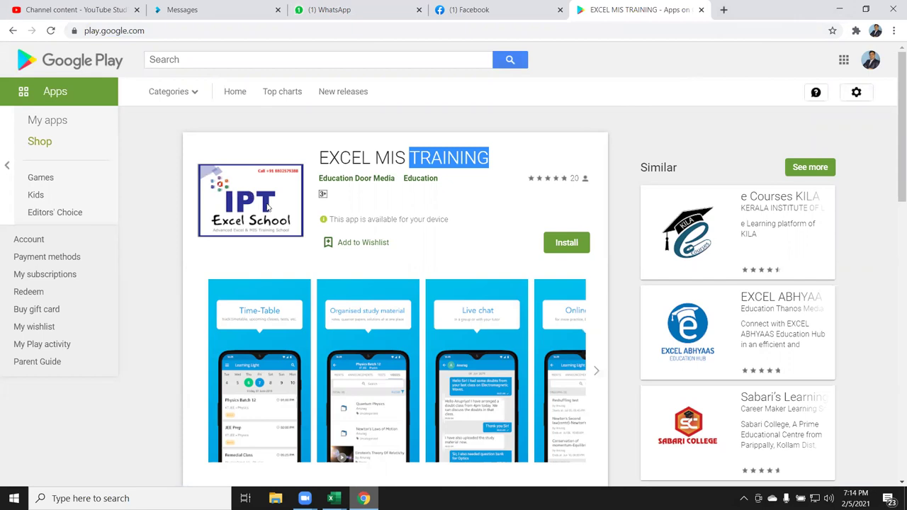
left_click(186, 14)
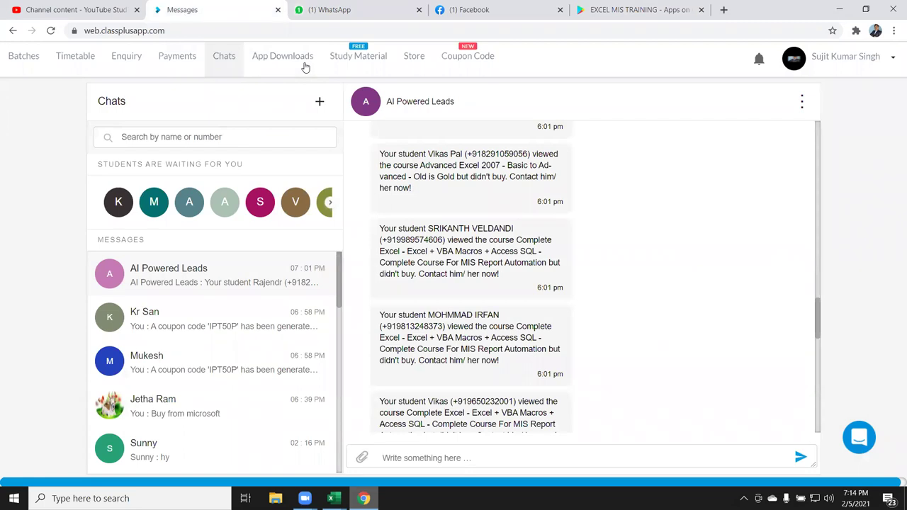
Browse the Classplus store and open the MS Access Course - Basic to Advanced card
left_click(412, 60)
scroll(385, 249, "down", 4)
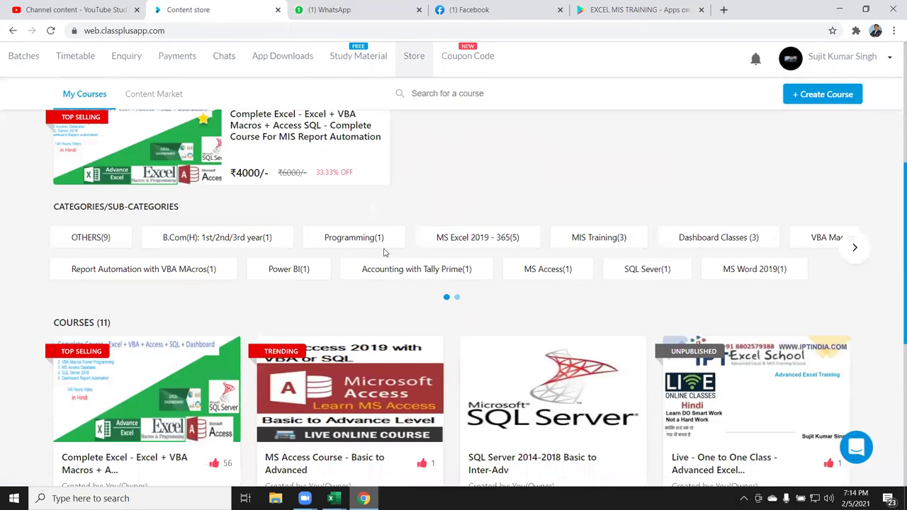
scroll(385, 253, "down", 5)
scroll(385, 253, "up", 2)
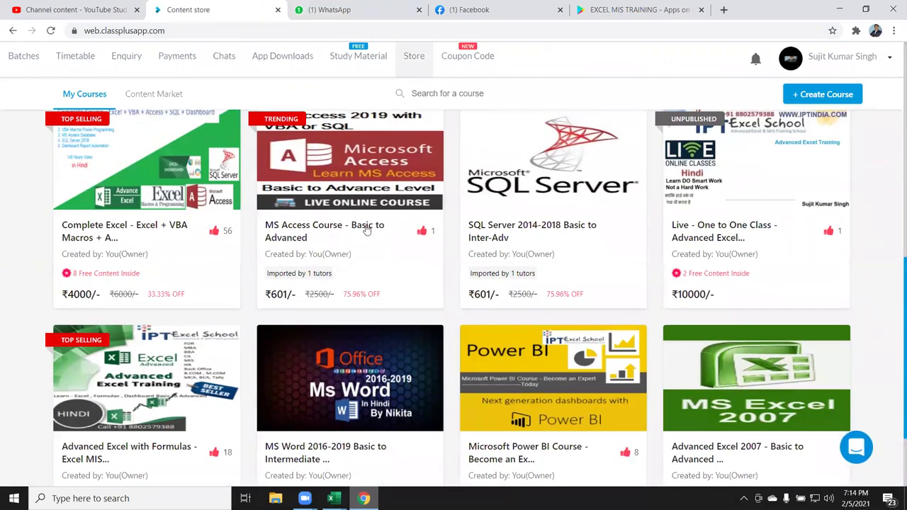
scroll(367, 229, "up", 1)
left_click(350, 240)
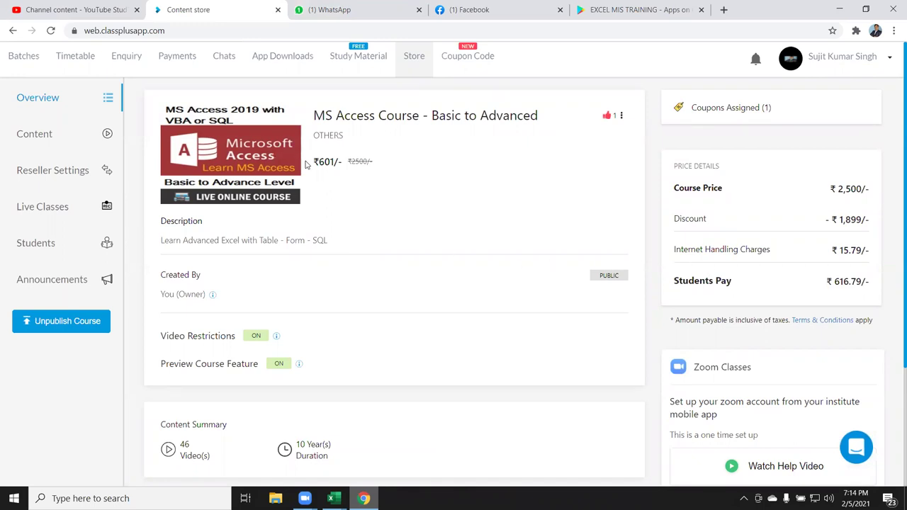
Highlight the course prices: 601 selling price, 2,500 course price and 616.79 students pay
double_click(327, 161)
double_click(858, 190)
double_click(839, 282)
scroll(438, 357, "down", 2)
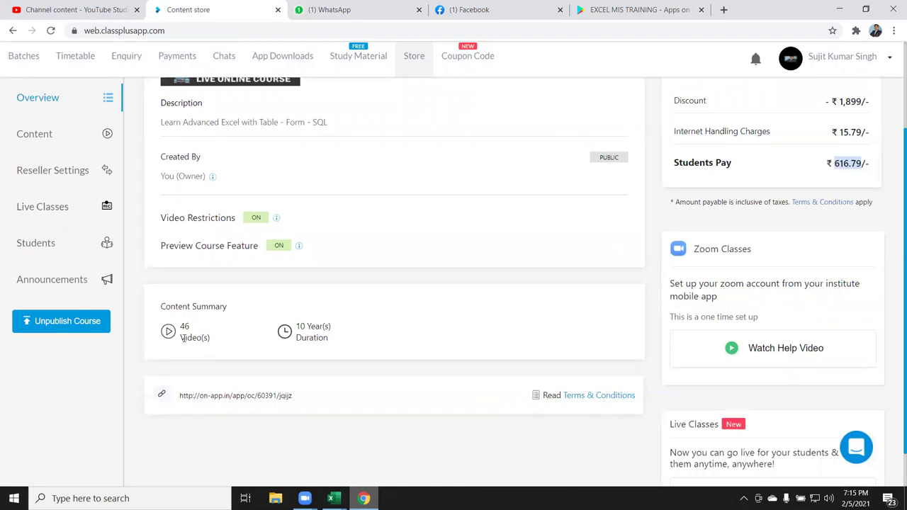
Search for 'ms access' in the taskbar search box
key("super")
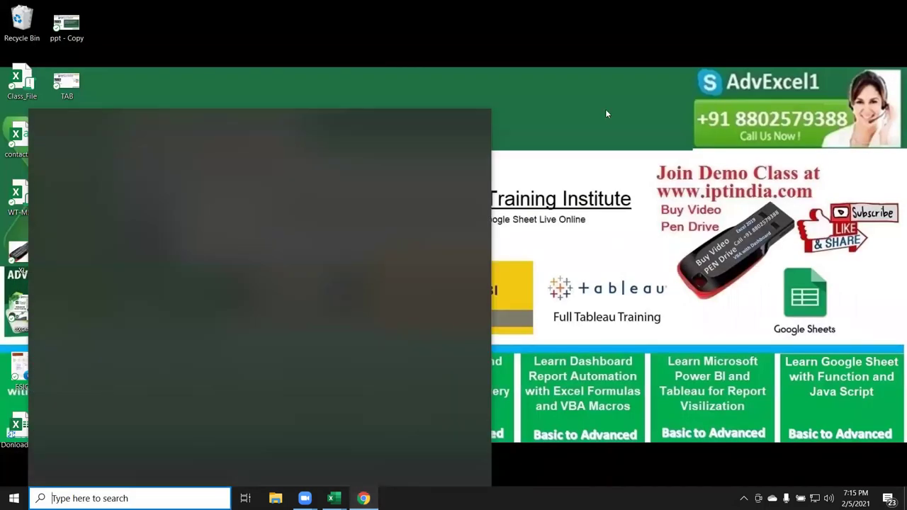
key("Escape")
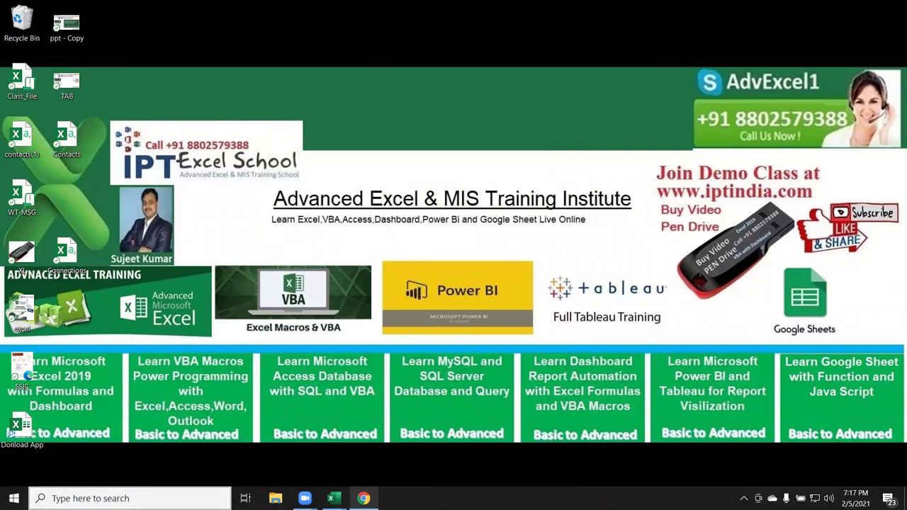
left_click(127, 498)
type("ms")
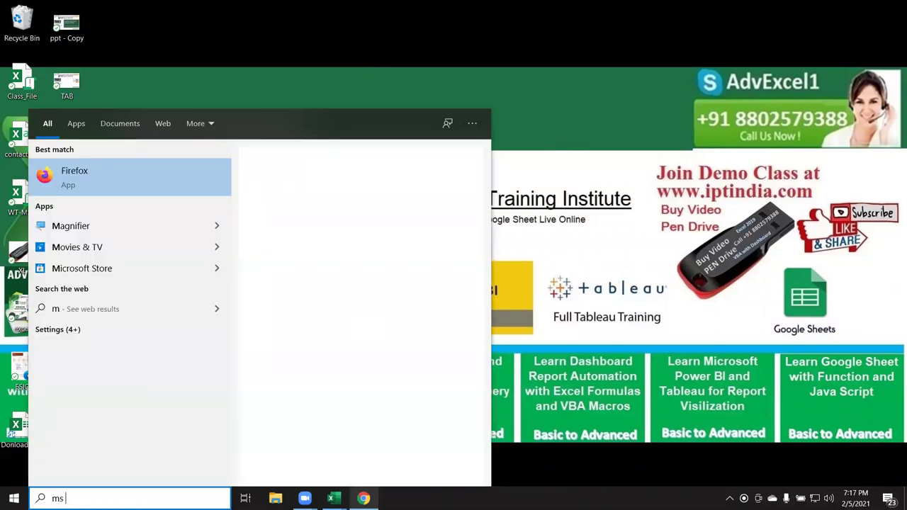
type(" a")
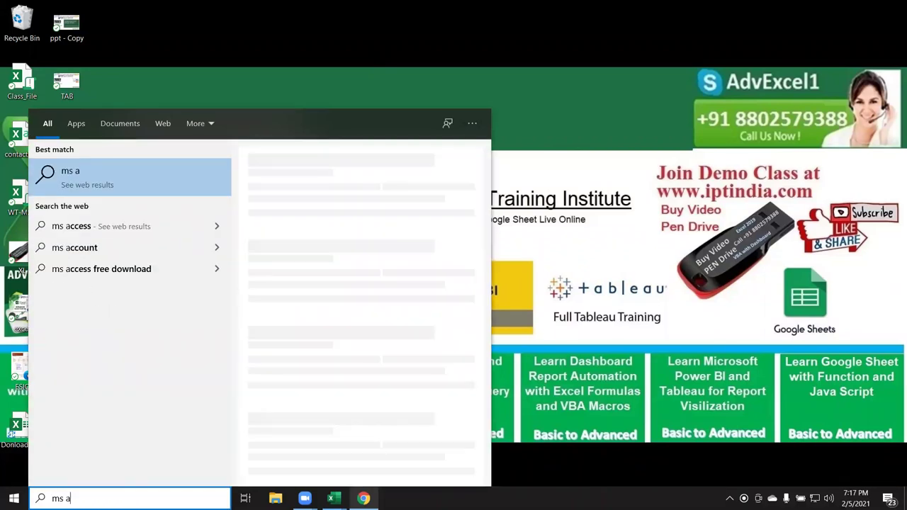
type("cc")
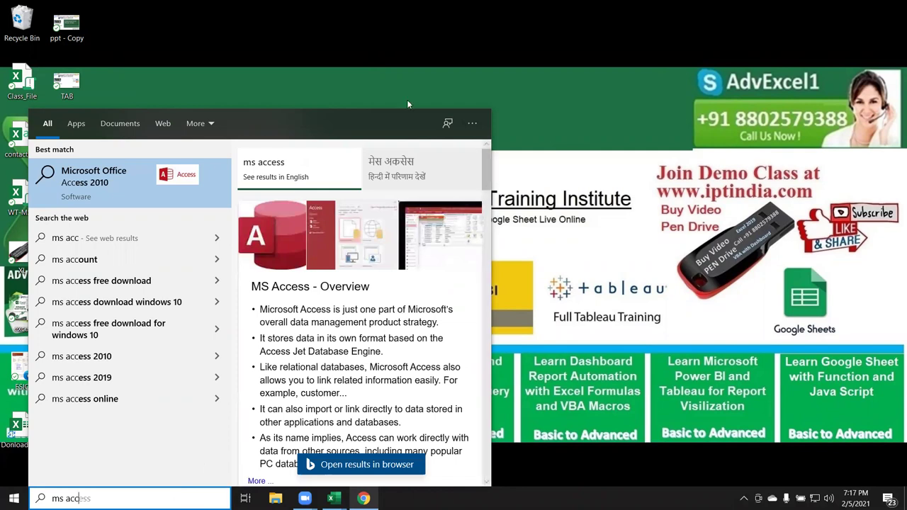
type("ess")
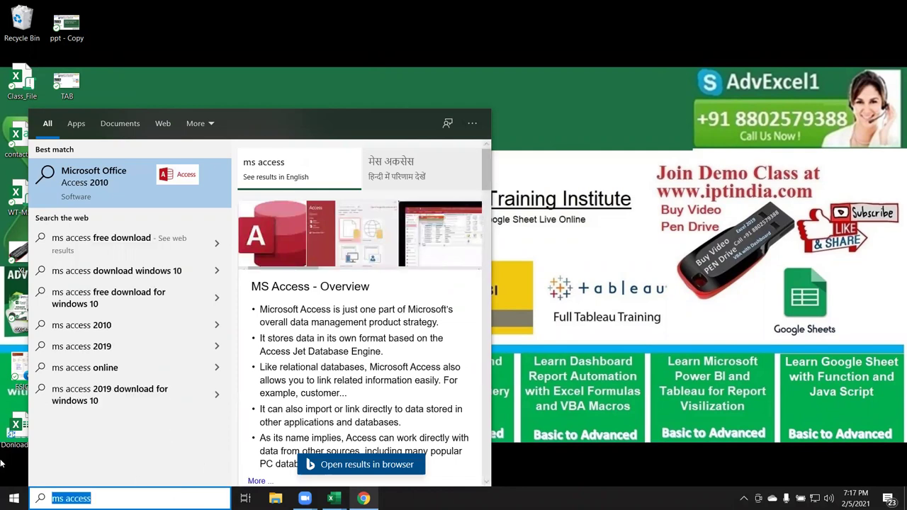
type("a")
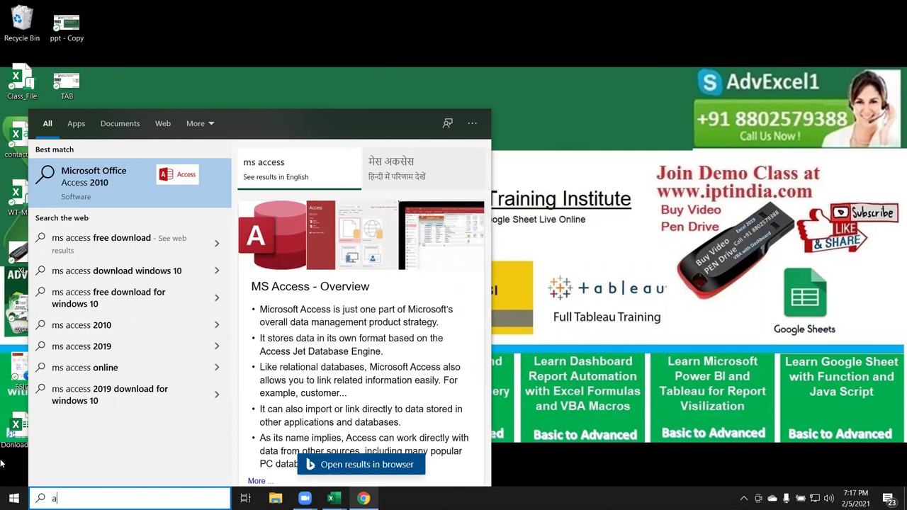
type("cc")
Launch Microsoft Office Access 2010 from the search results
left_click(351, 174)
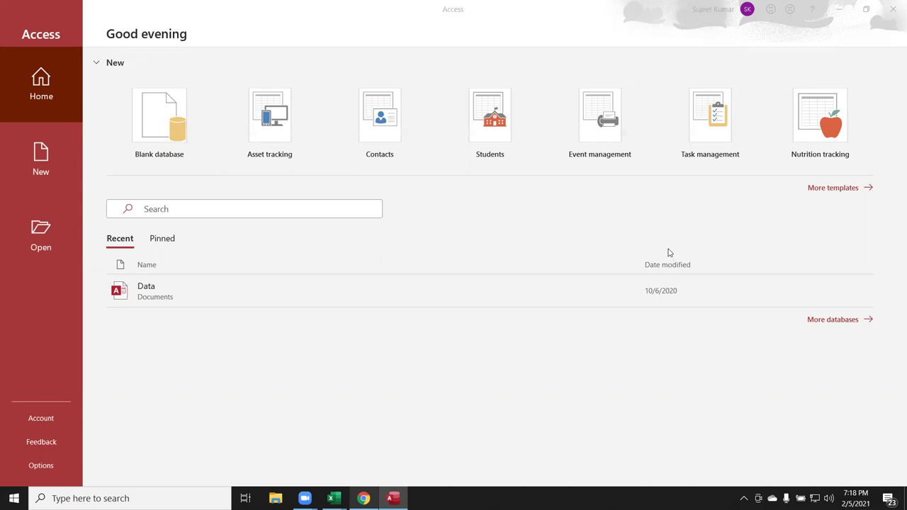
Create Database1 from the Students template
left_click(492, 133)
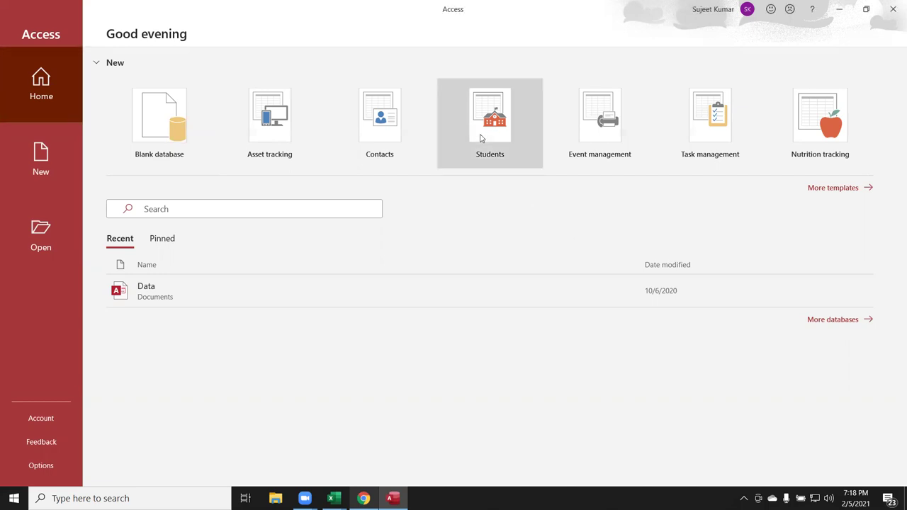
left_click(490, 165)
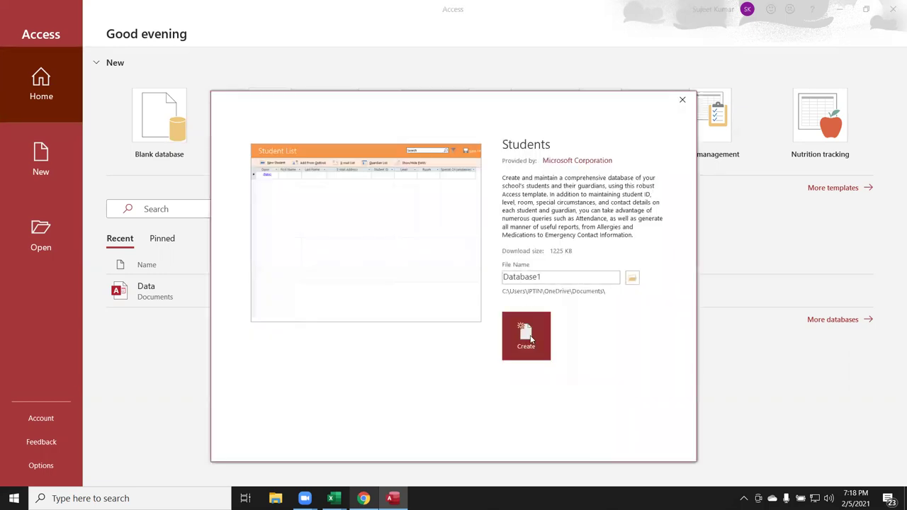
left_click(530, 346)
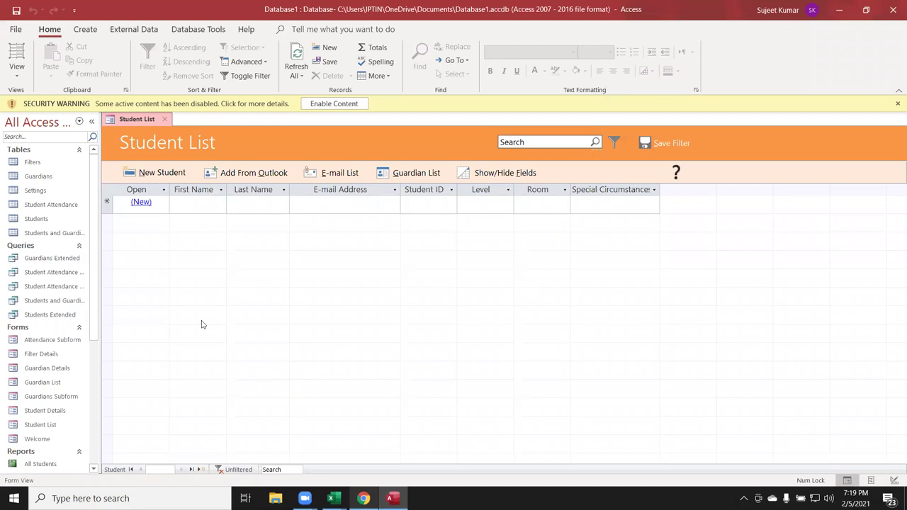
left_click(317, 106)
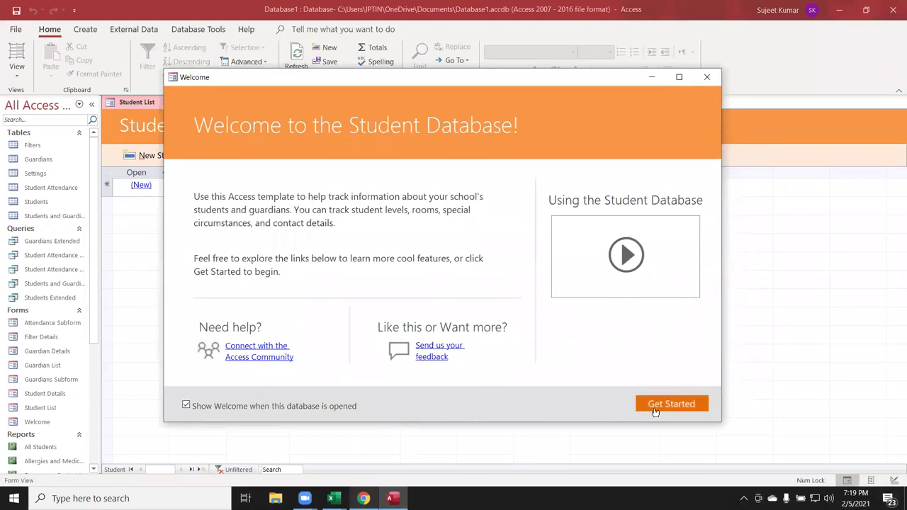
left_click(656, 415)
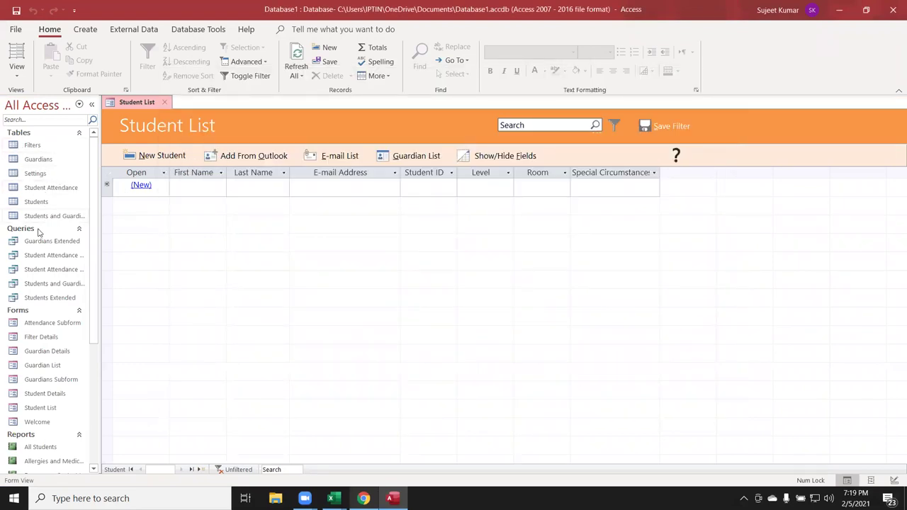
scroll(50, 311, "down", 2)
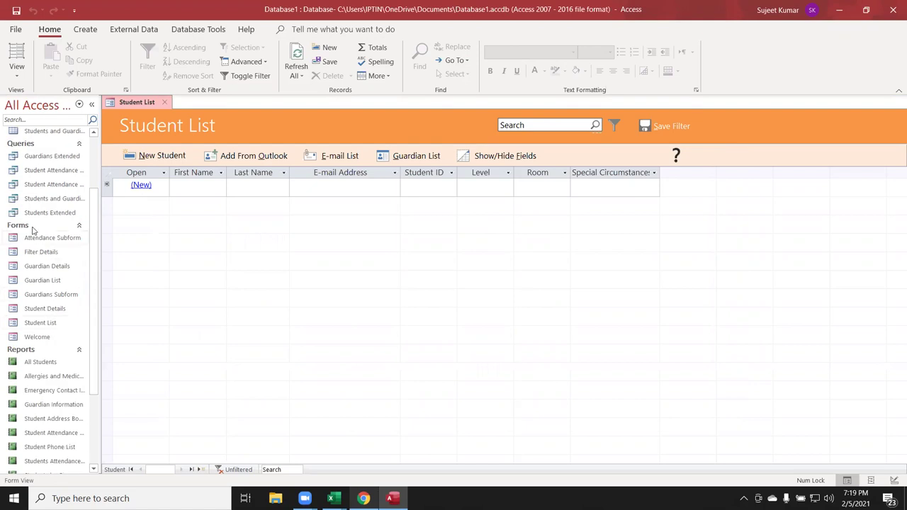
scroll(50, 314, "down", 2)
scroll(51, 375, "down", 1)
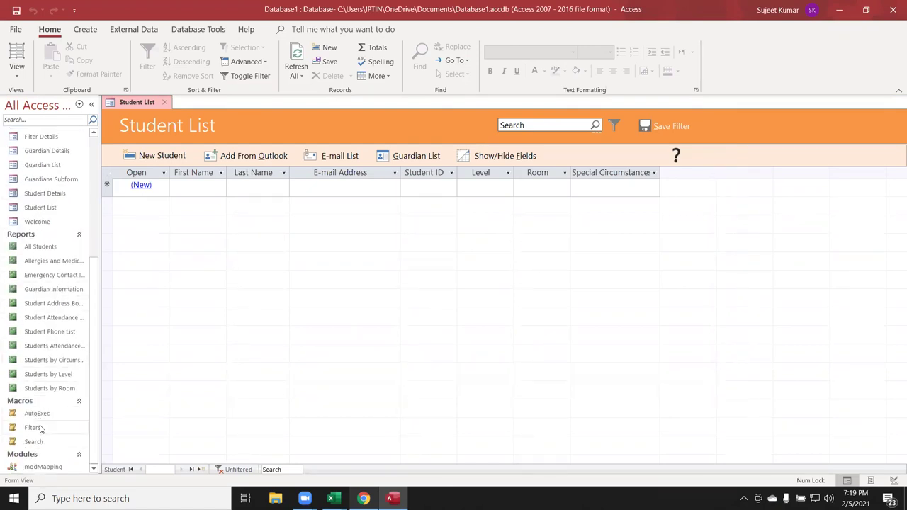
scroll(14, 220, "up", 1)
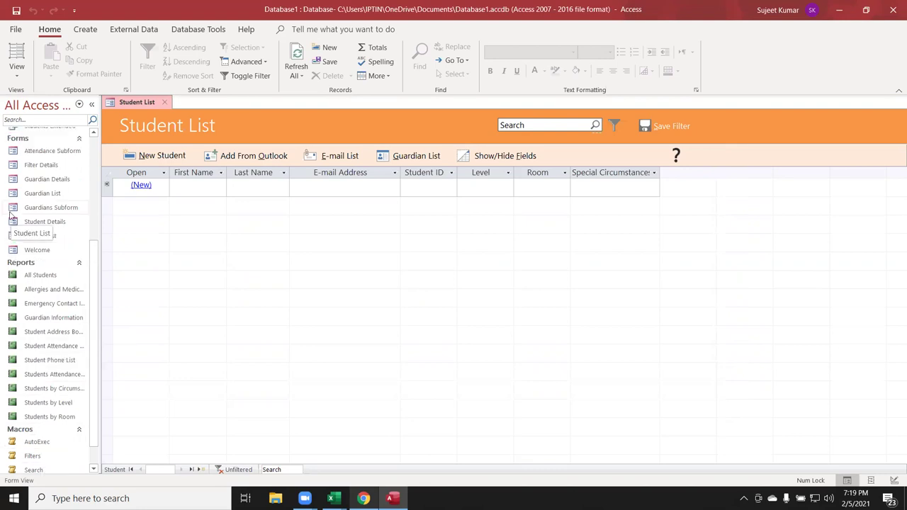
scroll(15, 211, "up", 3)
scroll(14, 211, "up", 1)
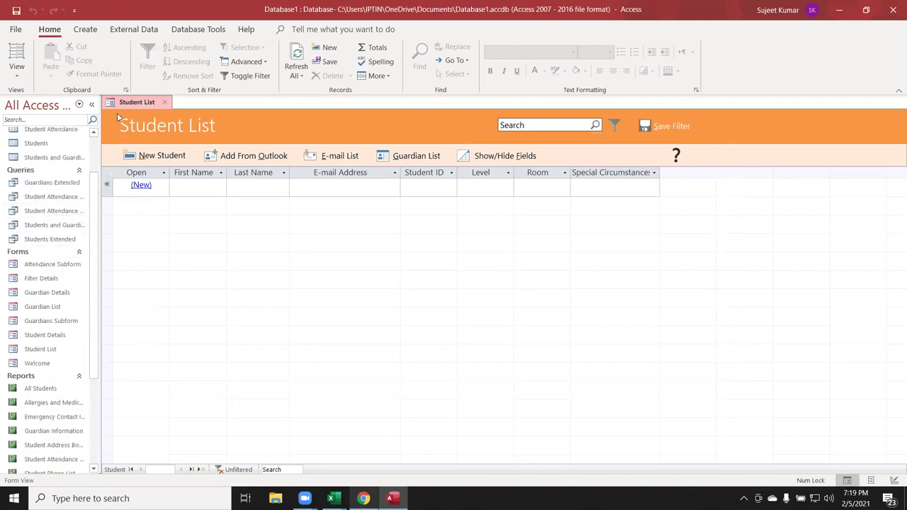
Step through the new Student List row's fields, from first column to Special Circumstances
left_click(183, 190)
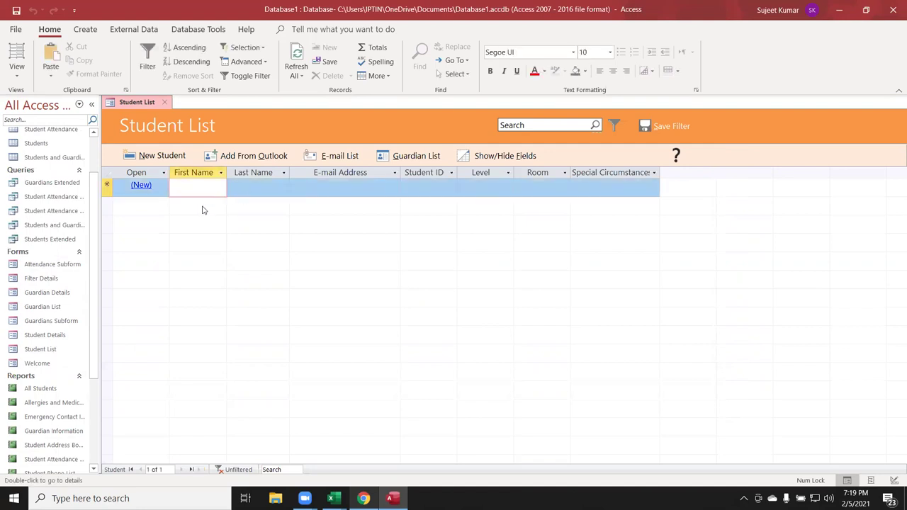
left_click(243, 192)
left_click(333, 190)
left_click(433, 192)
left_click(529, 196)
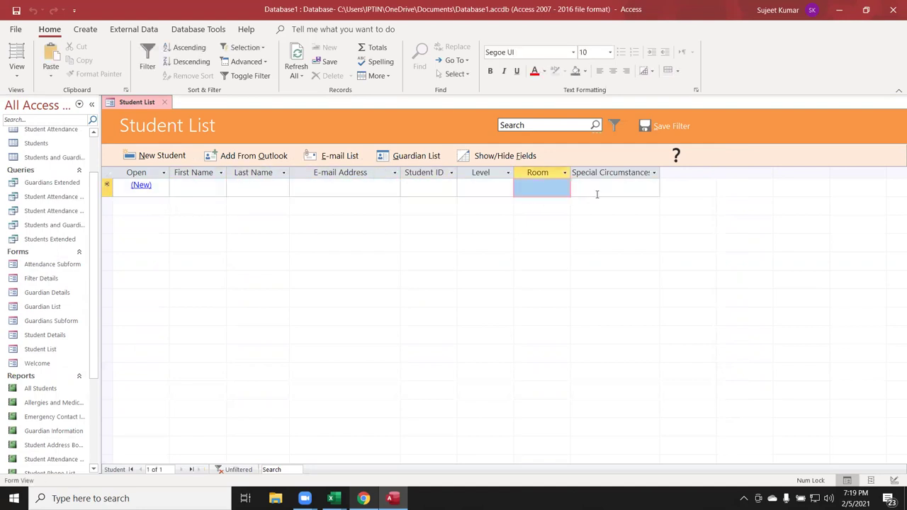
left_click(601, 193)
Check Filter Details' saved Go To filters, close it, and open Guardian Details
double_click(39, 282)
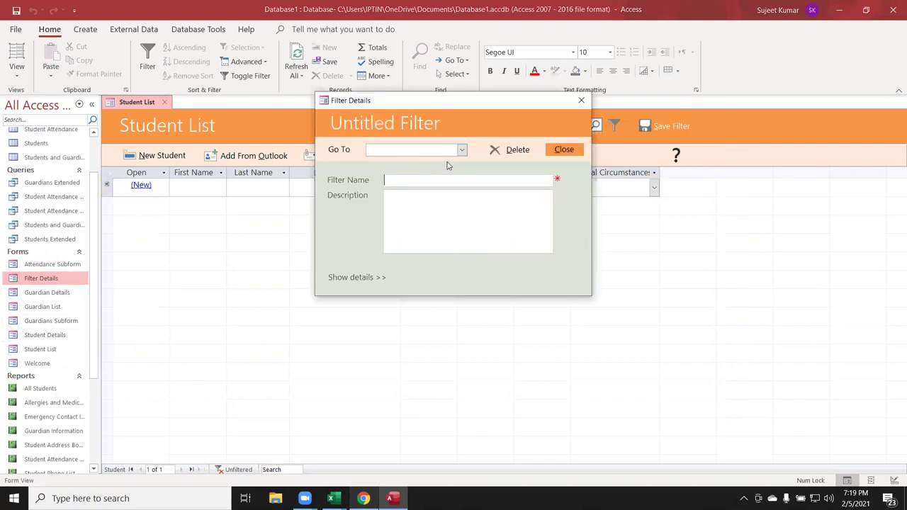
left_click(462, 150)
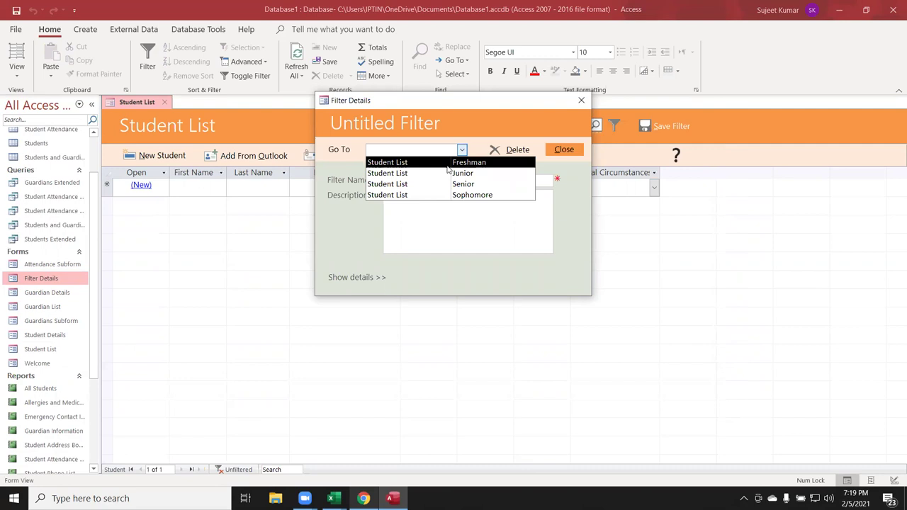
left_click(449, 168)
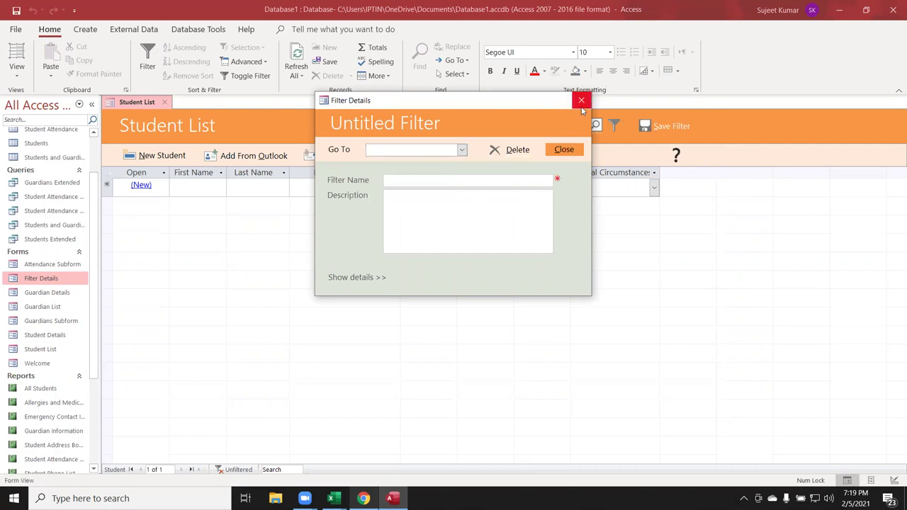
left_click(582, 101)
double_click(74, 297)
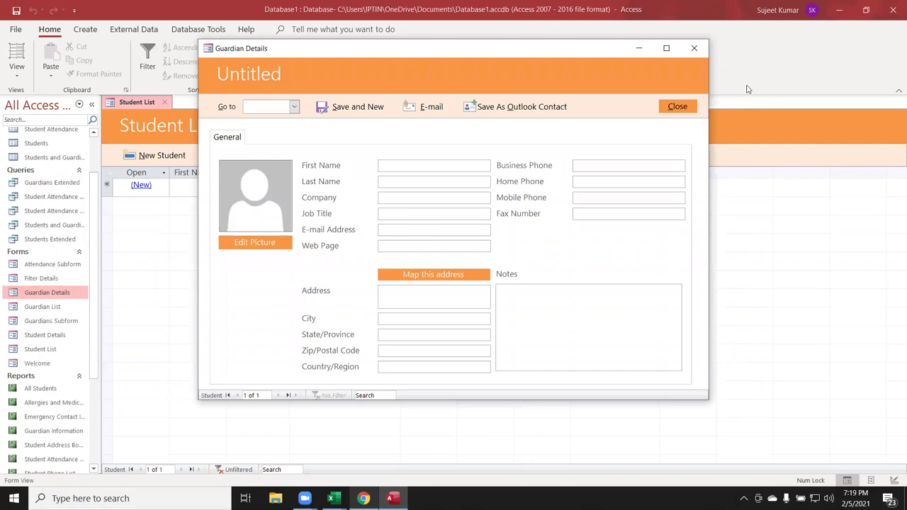
Close Guardian Details and open the Guardian List and Guardians Subform forms as tabs
left_click(694, 47)
left_click(71, 312)
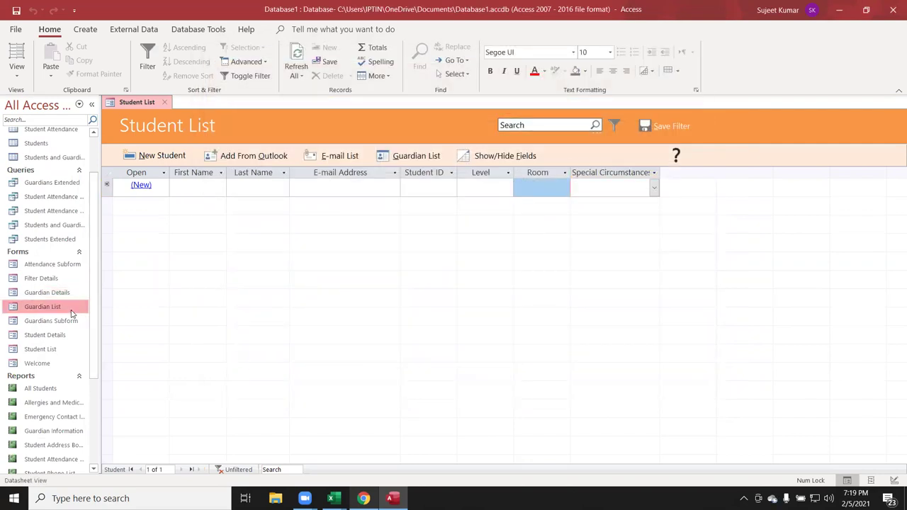
double_click(71, 312)
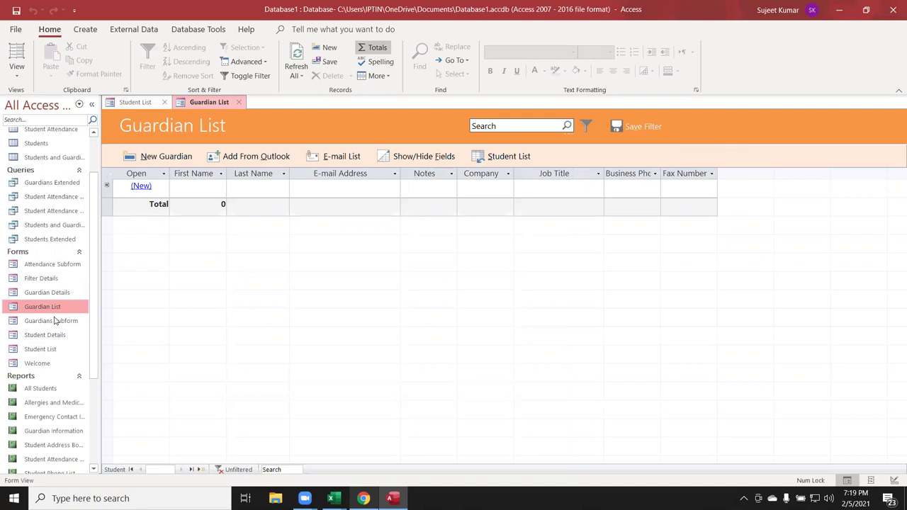
double_click(55, 321)
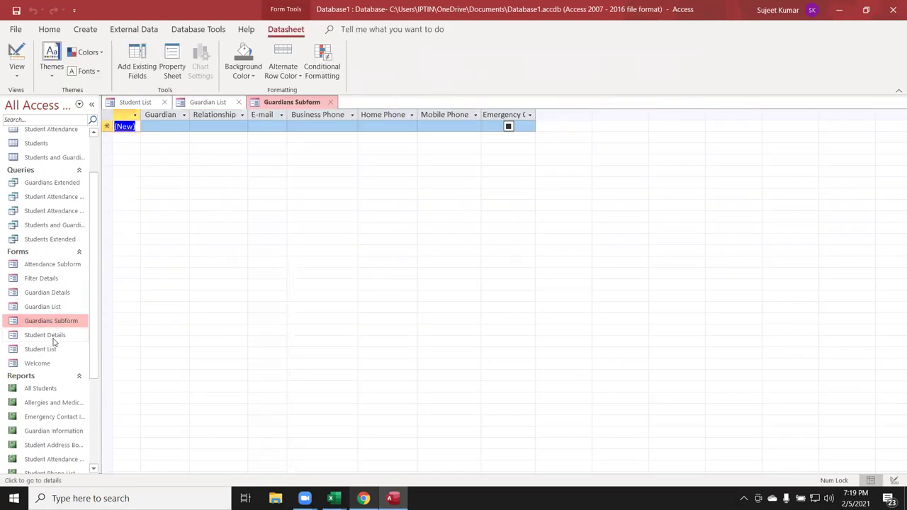
Preview and close the Student Details form, then reopen Student List
double_click(52, 339)
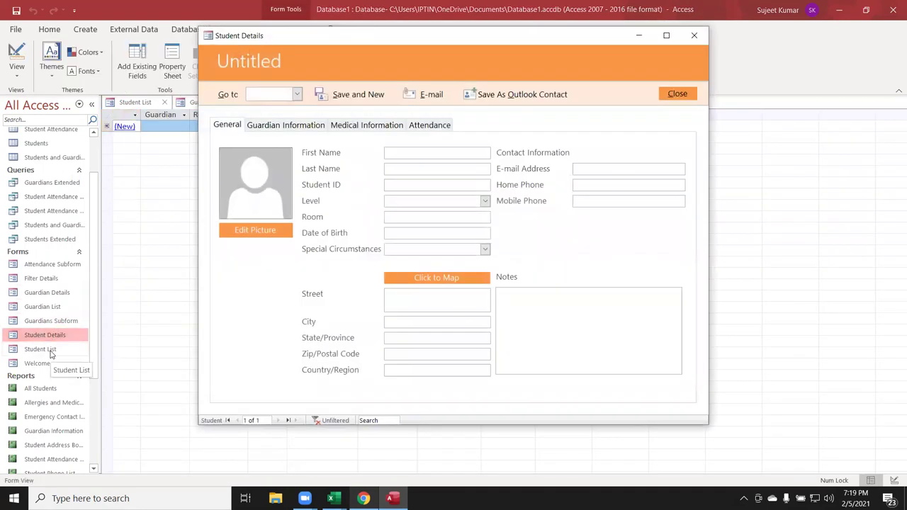
left_click(694, 37)
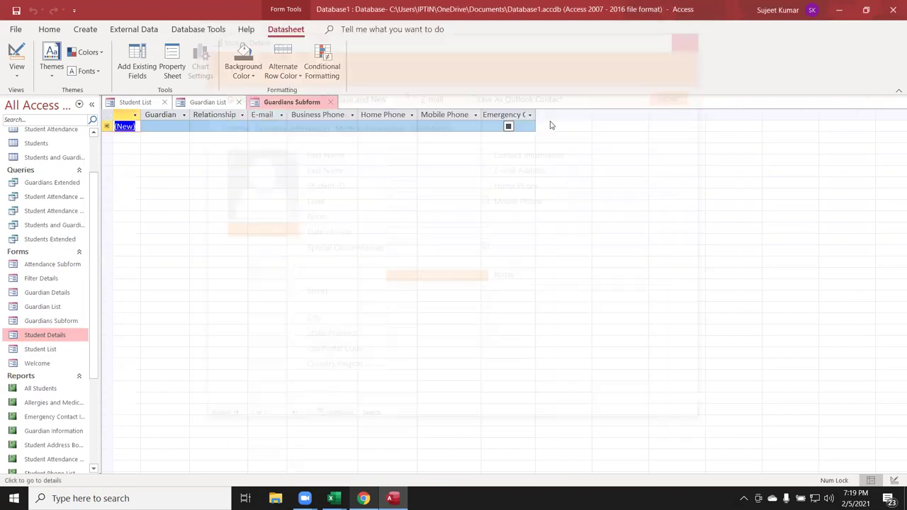
double_click(50, 352)
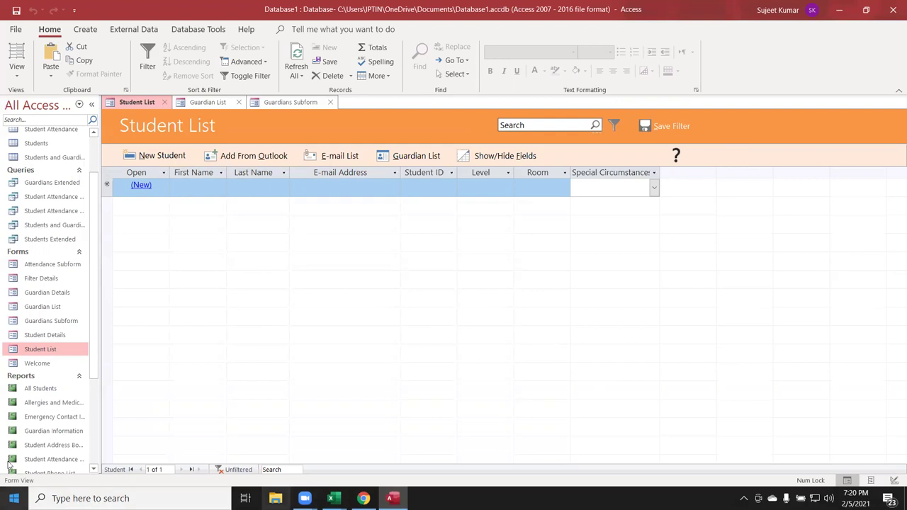
Open and close the Filter Details form from the Student List
left_click(239, 260)
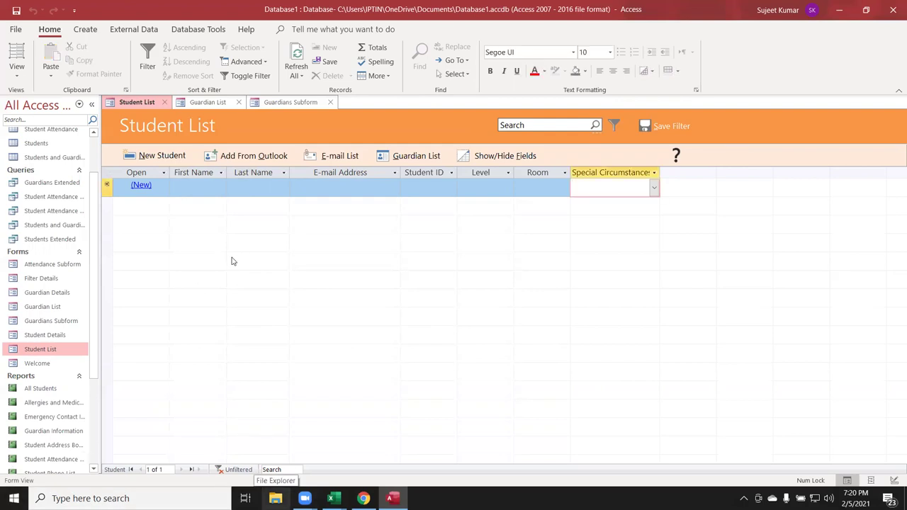
double_click(40, 280)
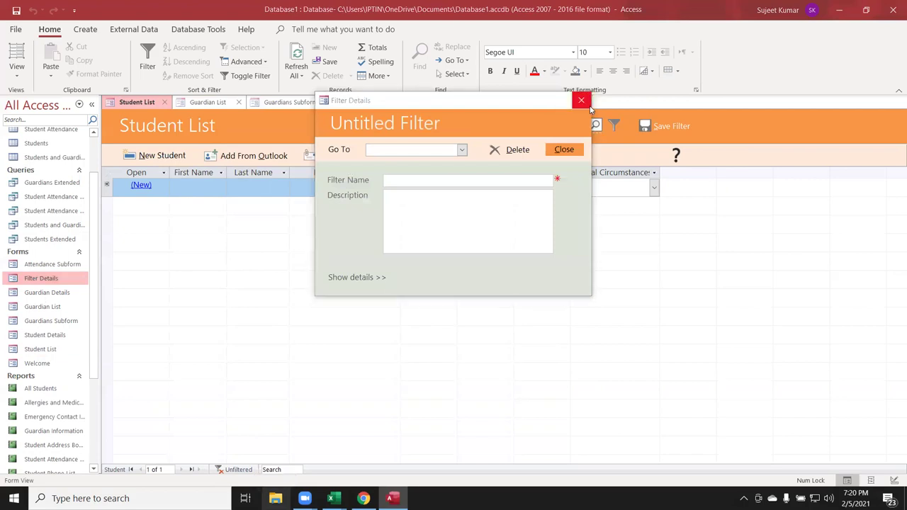
left_click(581, 100)
scroll(90, 388, "down", 3)
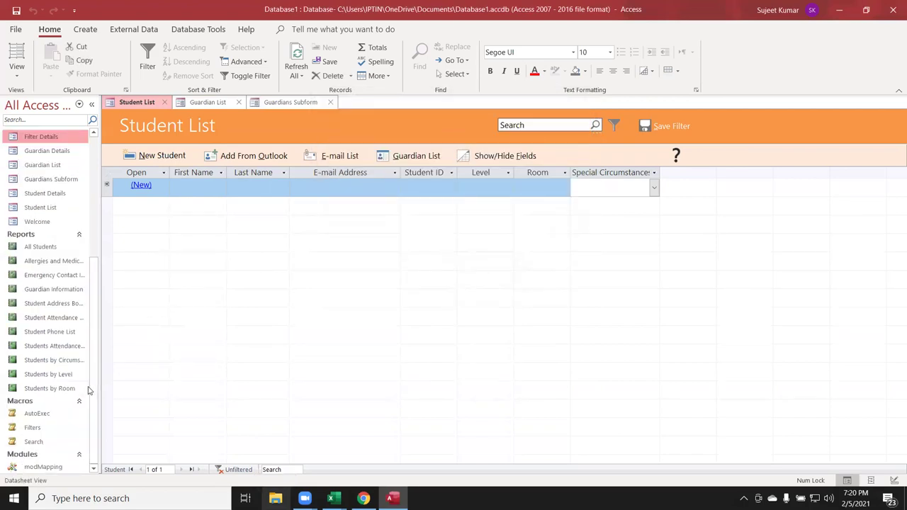
scroll(88, 383, "up", 3)
scroll(88, 376, "up", 2)
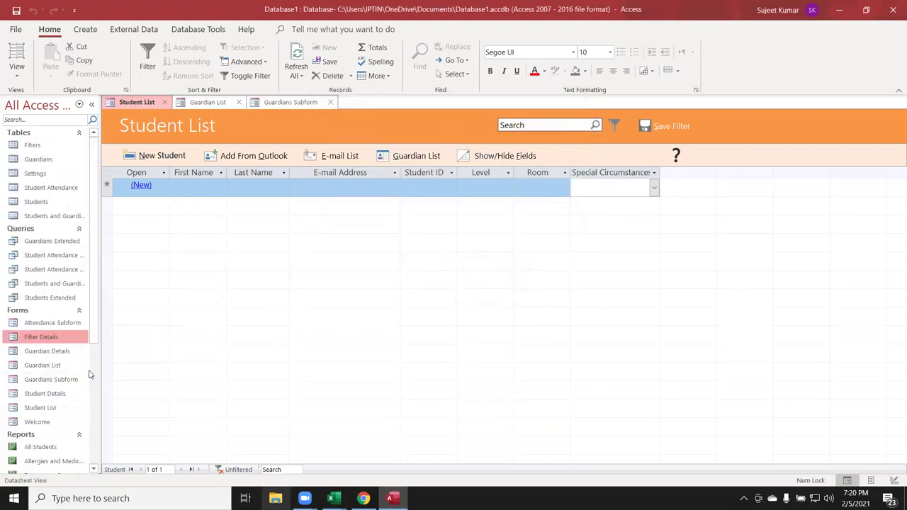
Open the Filters and Guardians tables and the Guardians Extended query
double_click(41, 146)
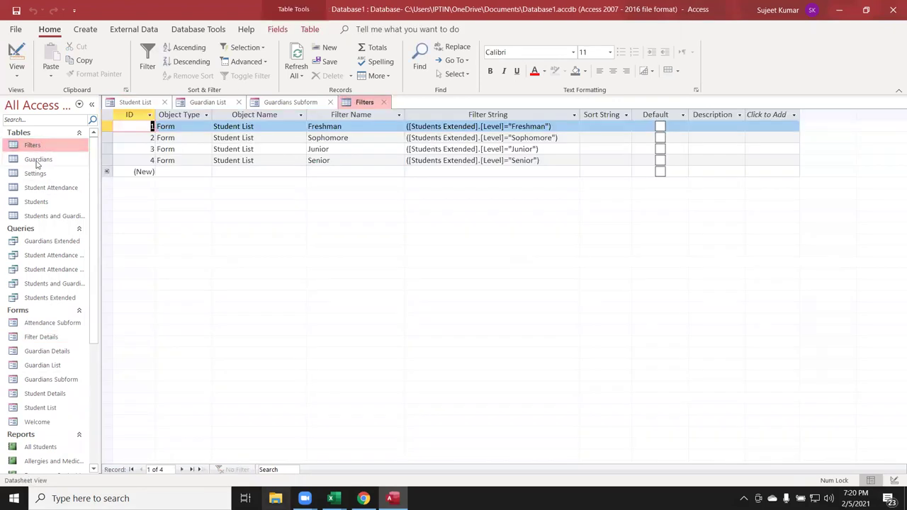
double_click(36, 161)
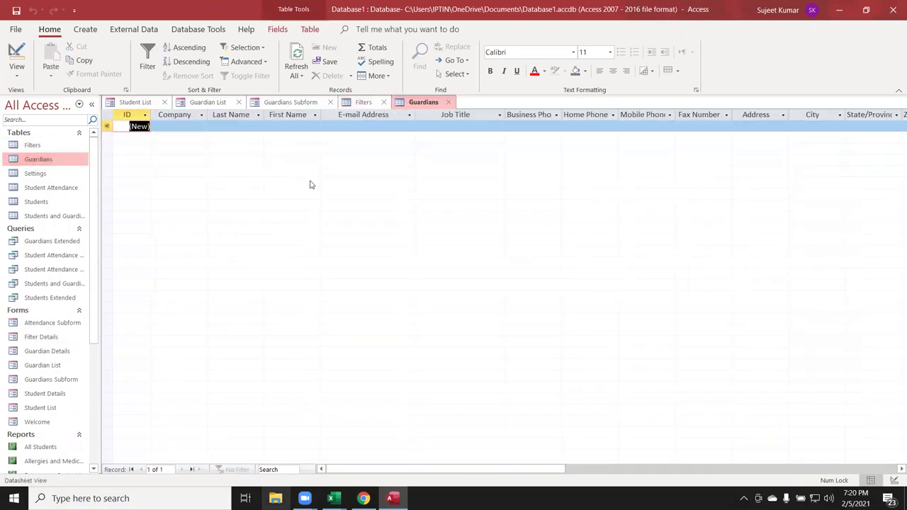
double_click(51, 241)
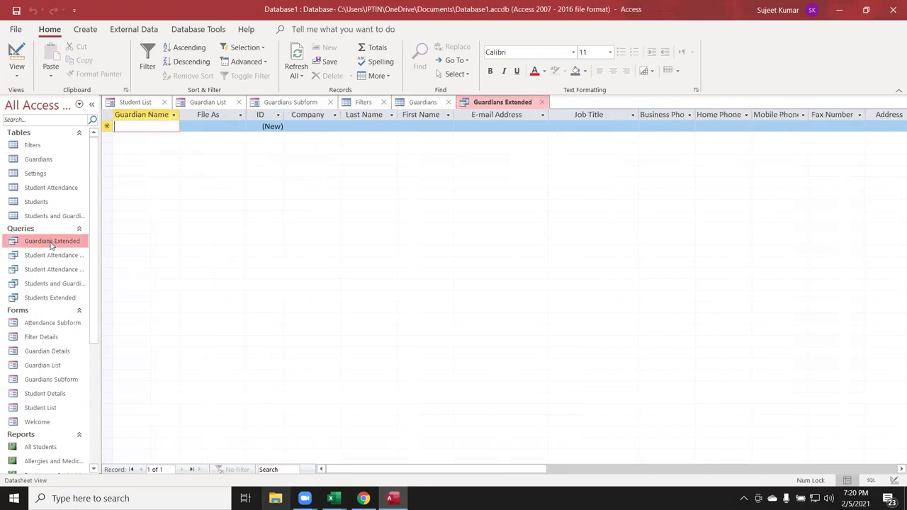
Close Filter Details again and step into the query's Last Name and First Name fields
double_click(50, 338)
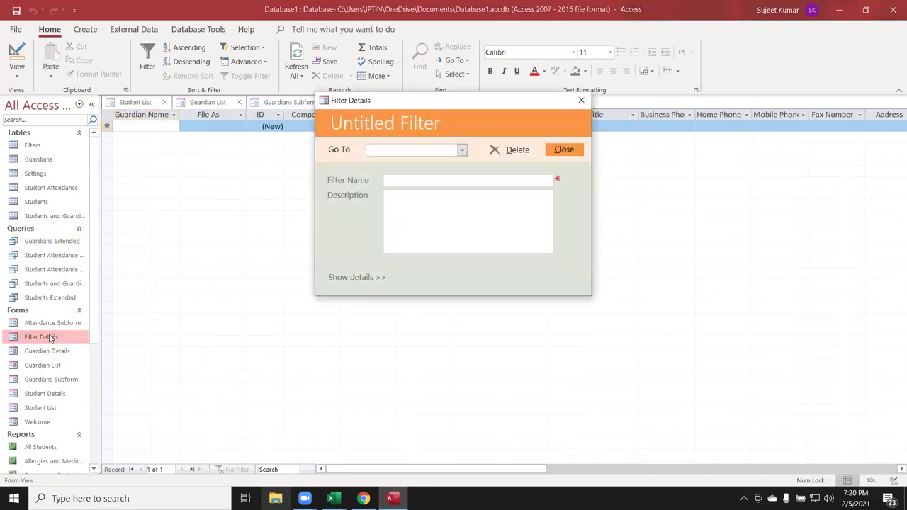
left_click(507, 151)
left_click(564, 151)
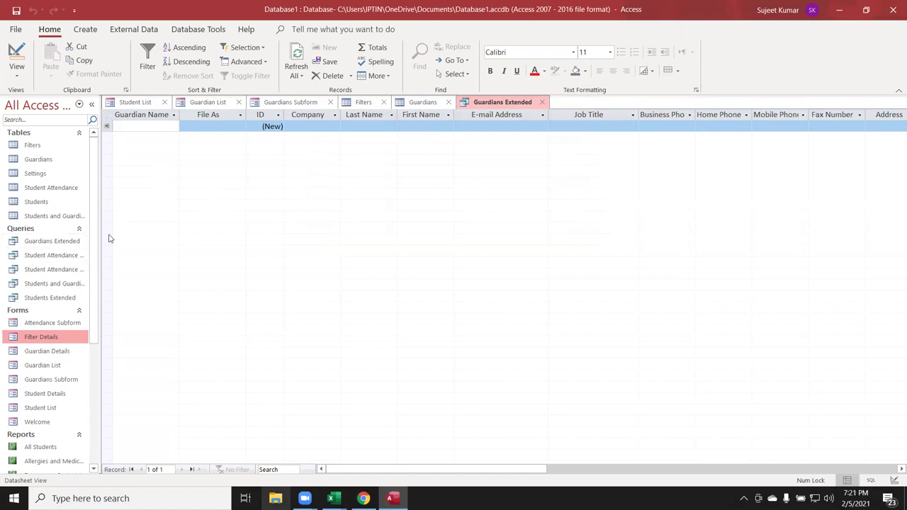
left_click(372, 126)
key("Tab")
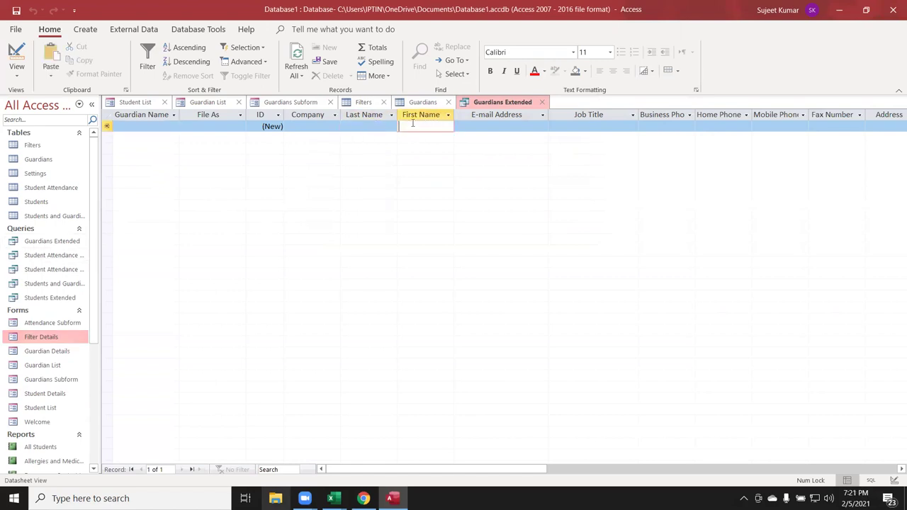
Close the Guardians Extended, Guardians, Filters, Guardians Subform and Guardian List tabs
left_click(139, 104)
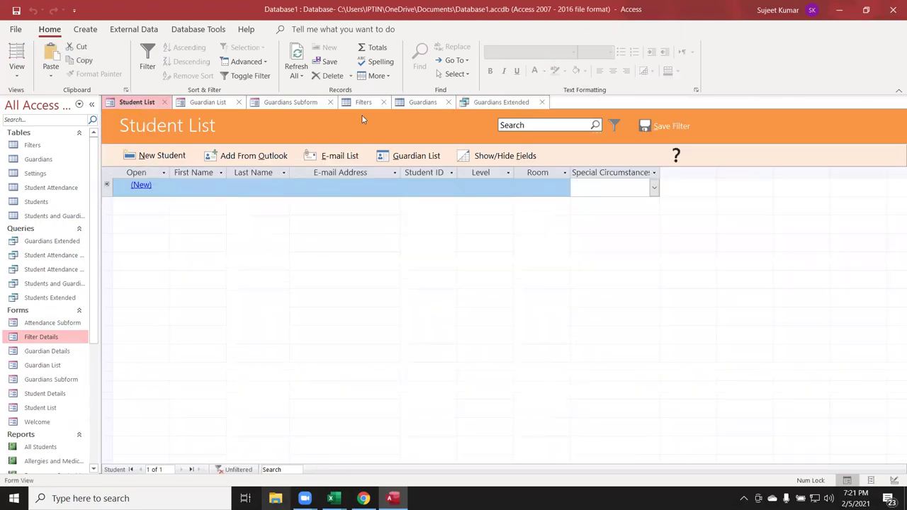
left_click(541, 102)
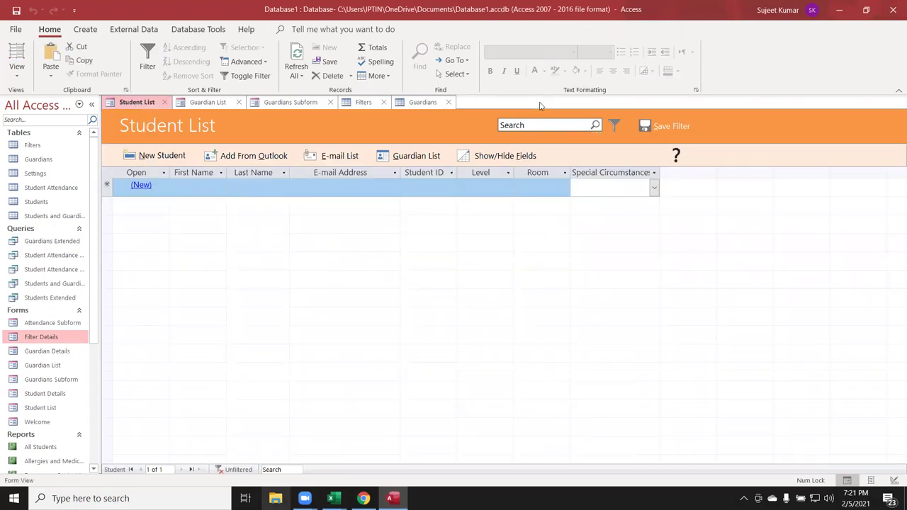
left_click(448, 102)
left_click(384, 102)
left_click(331, 102)
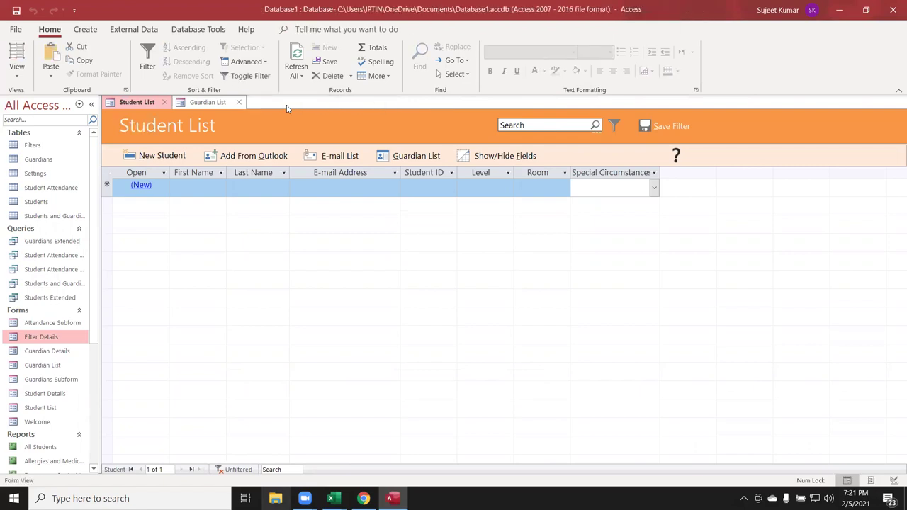
left_click(236, 102)
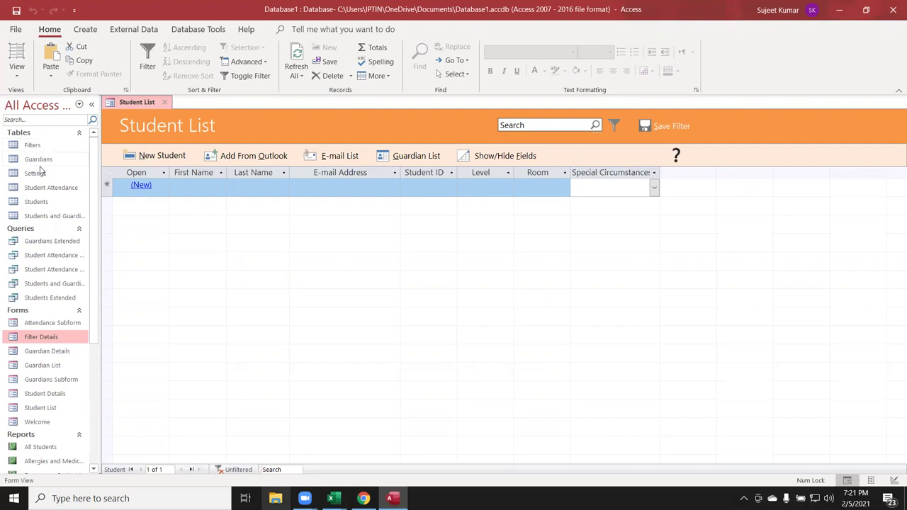
Open the Students table, step through its first fields, then return to Student List
left_click(38, 203)
double_click(39, 203)
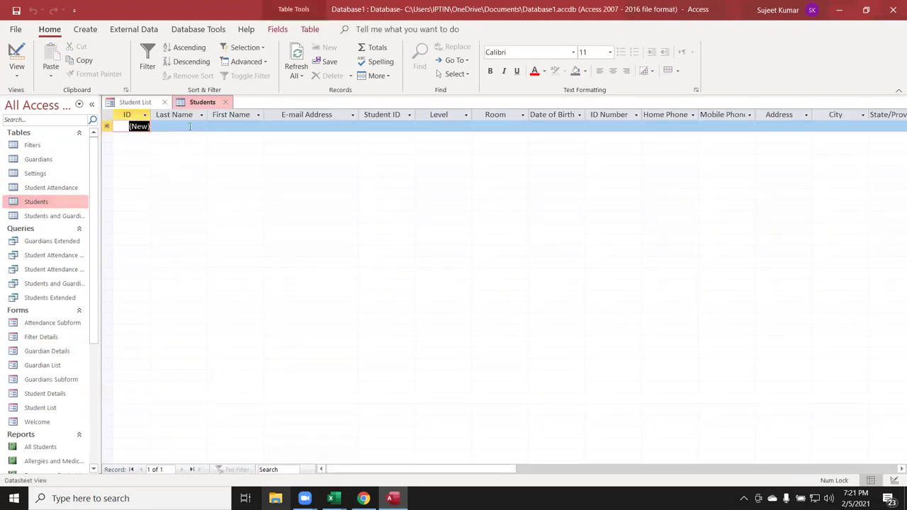
key("Tab")
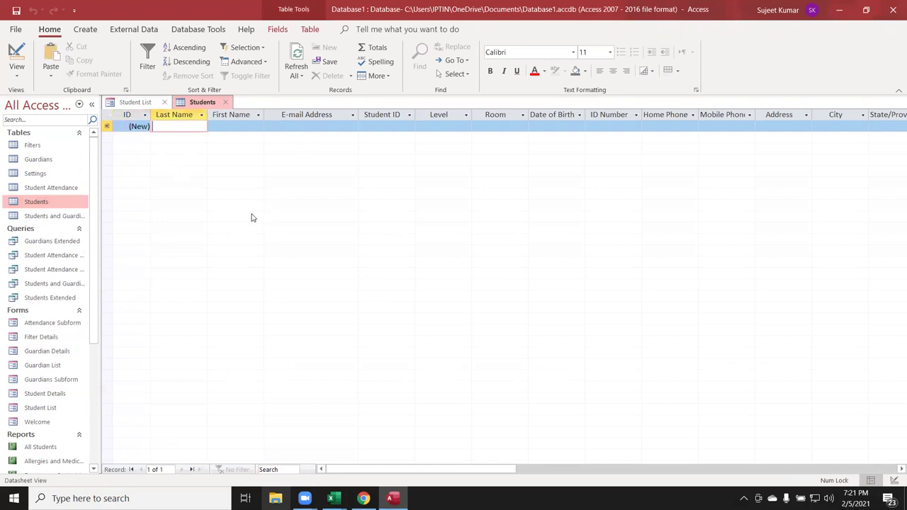
left_click(228, 125)
left_click(274, 126)
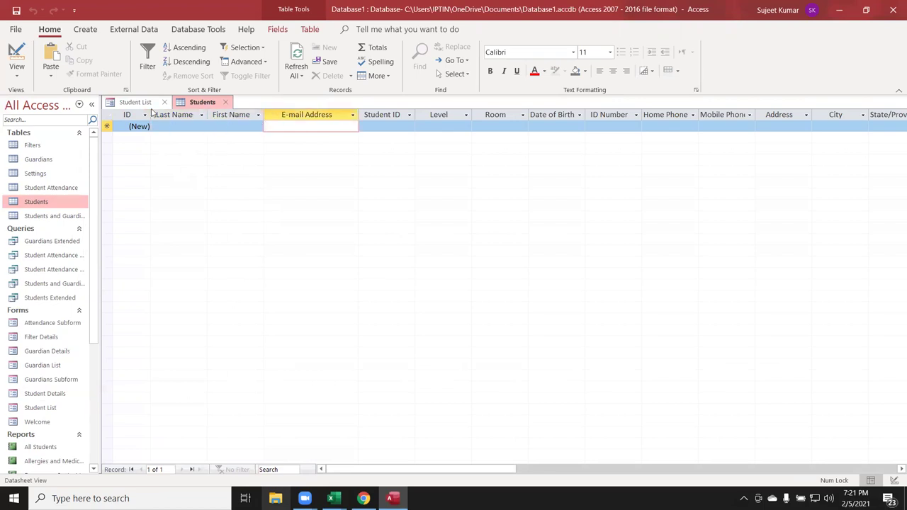
left_click(135, 102)
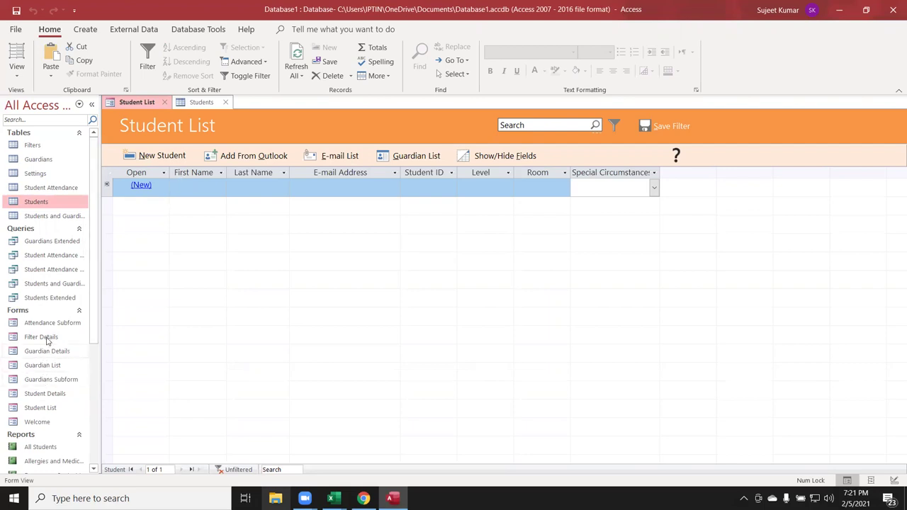
scroll(48, 339, "down", 2)
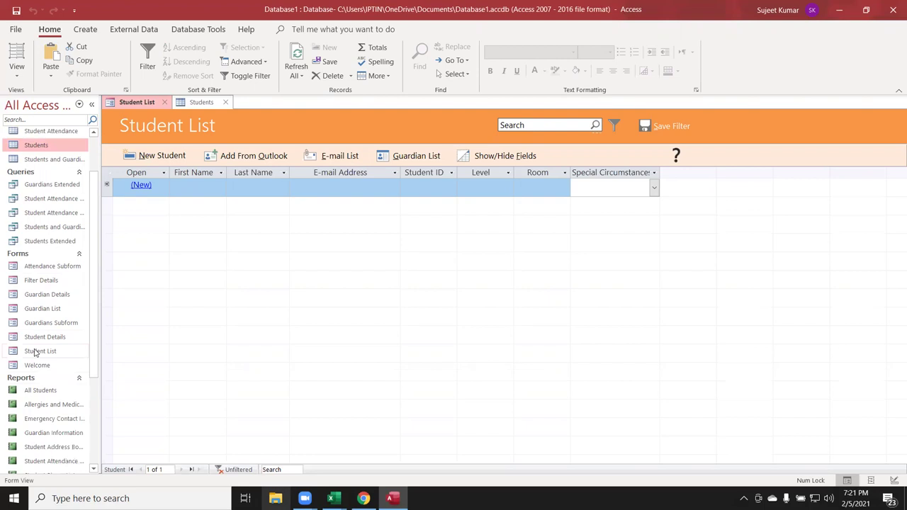
Close the Welcome screen, open Student Details and move its window left
left_click(36, 351)
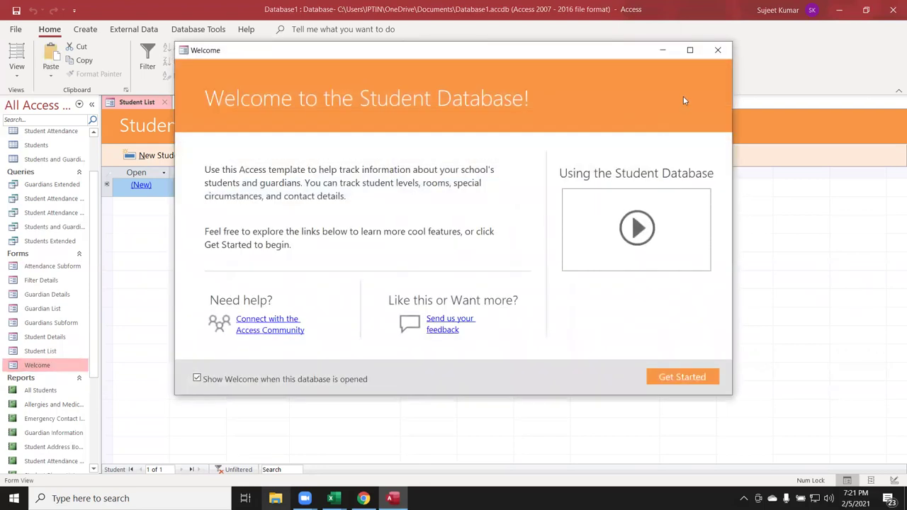
left_click(716, 51)
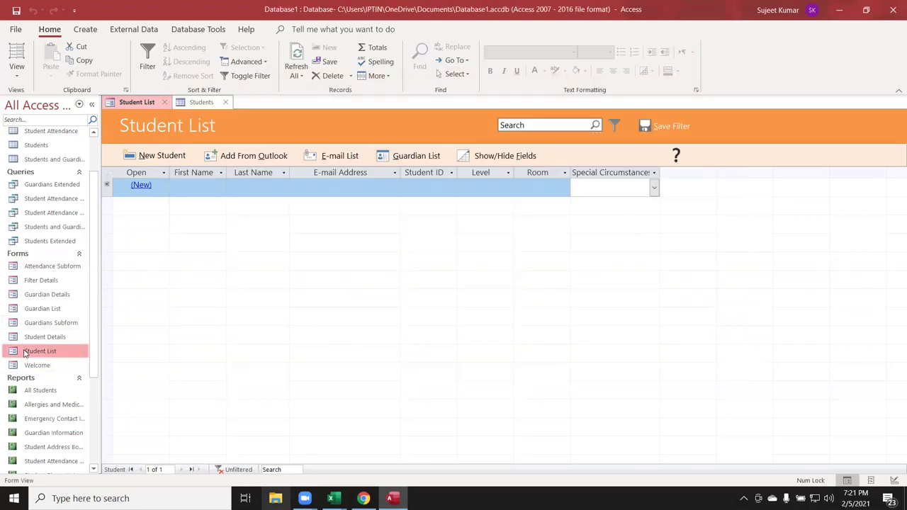
double_click(43, 337)
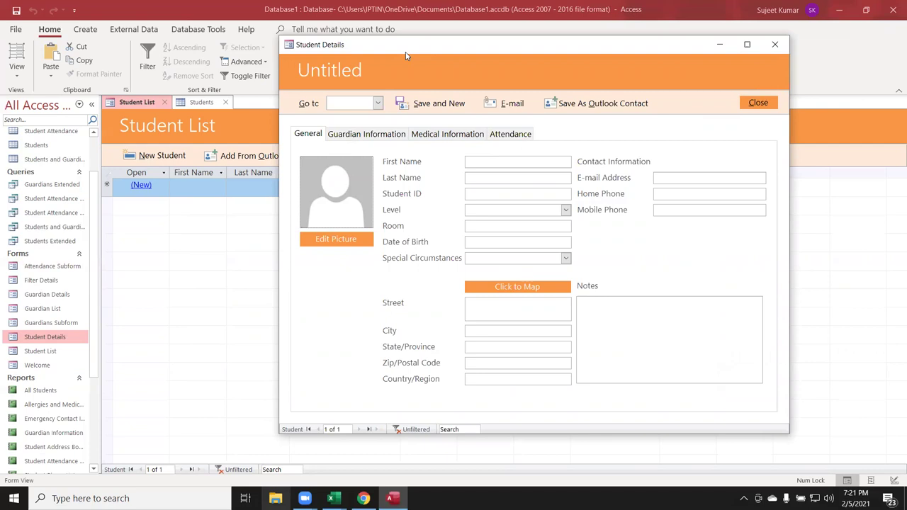
left_click_drag(407, 53, 401, 59)
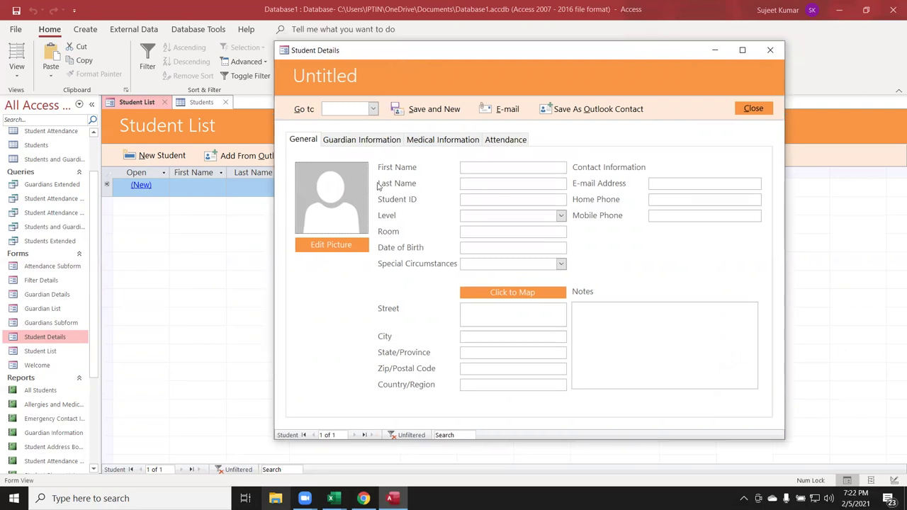
left_click_drag(374, 56, 270, 70)
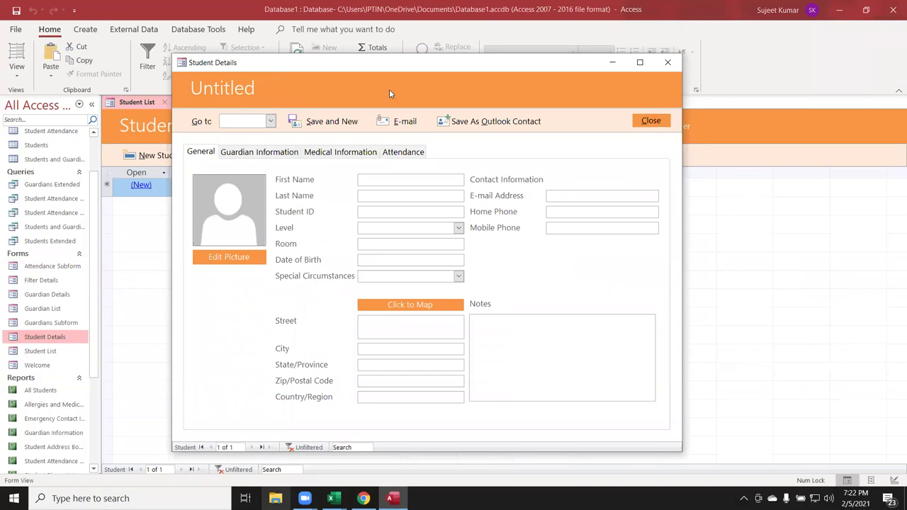
Close Student Details and open the Filters table of Freshman, Sophomore, Junior, Senior filters
left_click(668, 63)
scroll(66, 163, "up", 1)
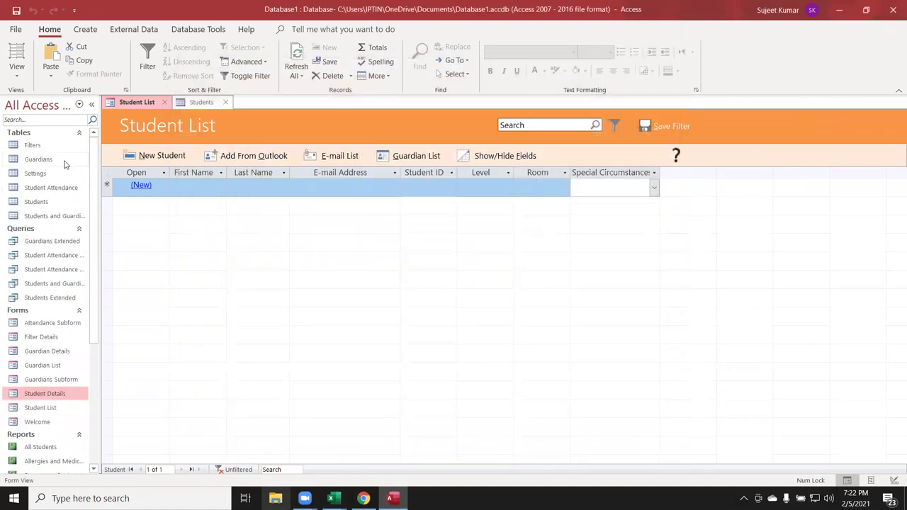
double_click(55, 145)
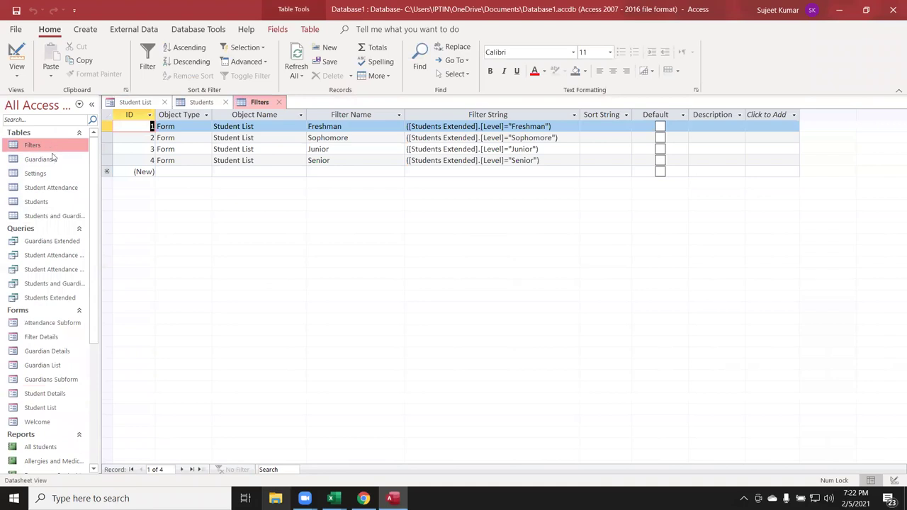
Open the Guardians table and step into the new record's Company and Last Name fields
double_click(43, 159)
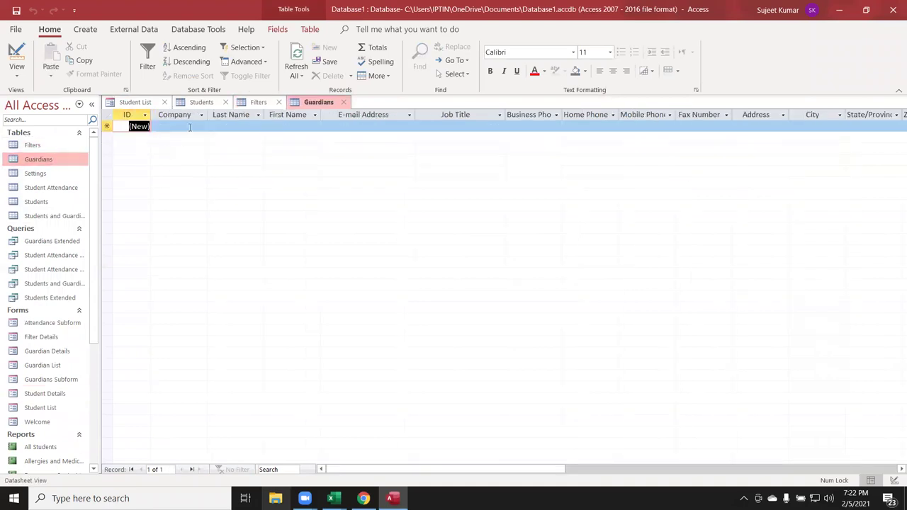
left_click(190, 127)
left_click(221, 126)
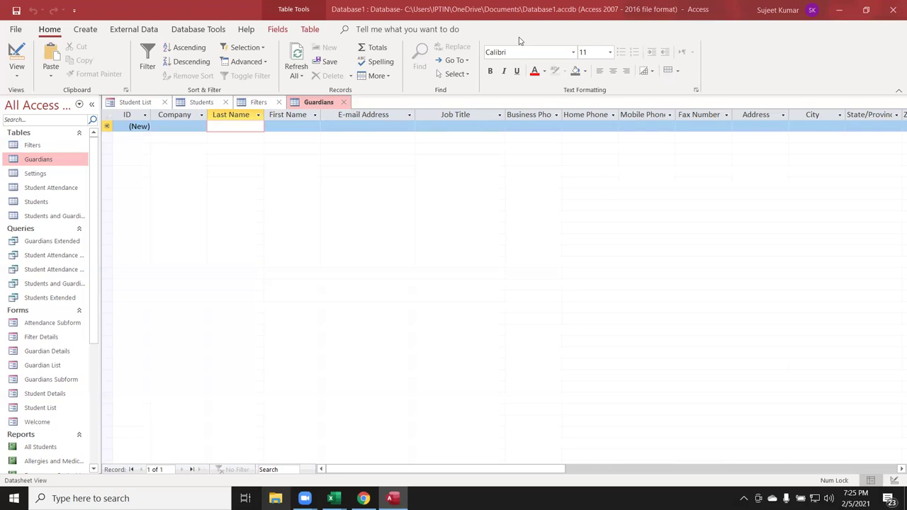
Close the Guardians and Filters tabs, view and close Filter Details, then select Guardians Extended
left_click(344, 103)
left_click(280, 102)
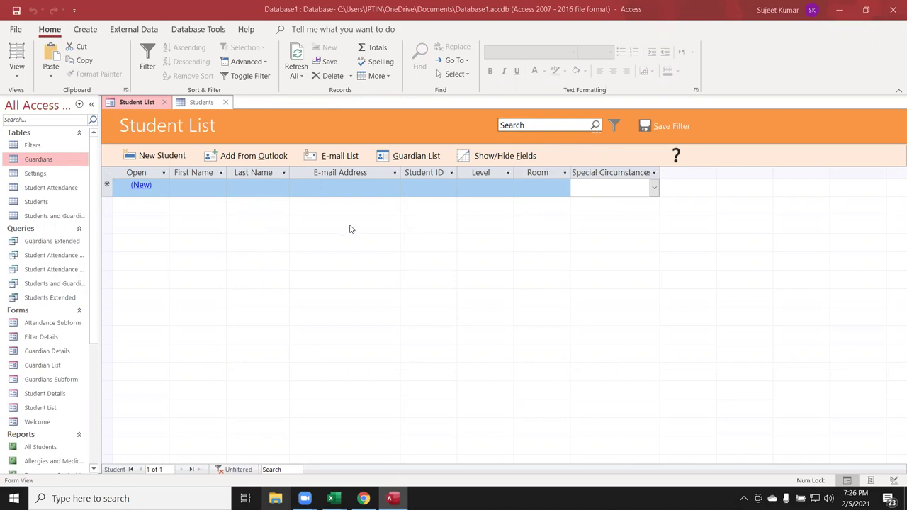
double_click(42, 337)
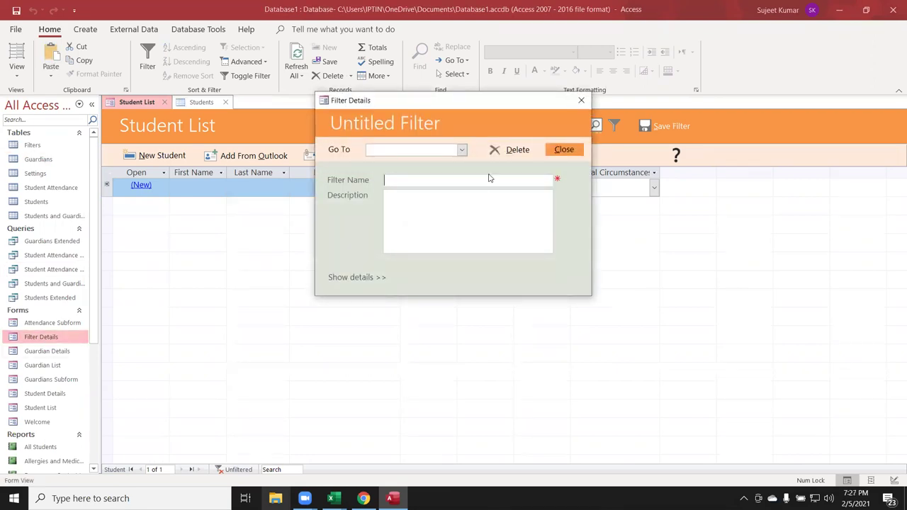
left_click(582, 100)
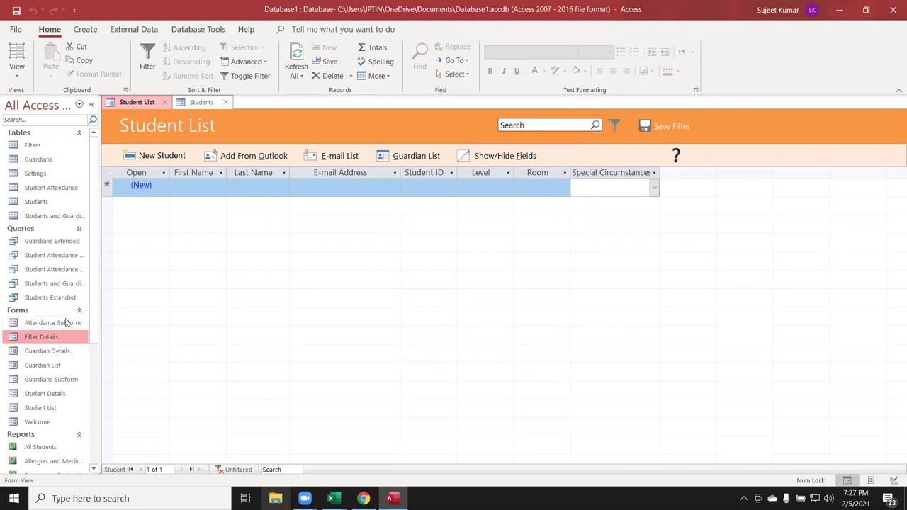
left_click(48, 245)
double_click(49, 247)
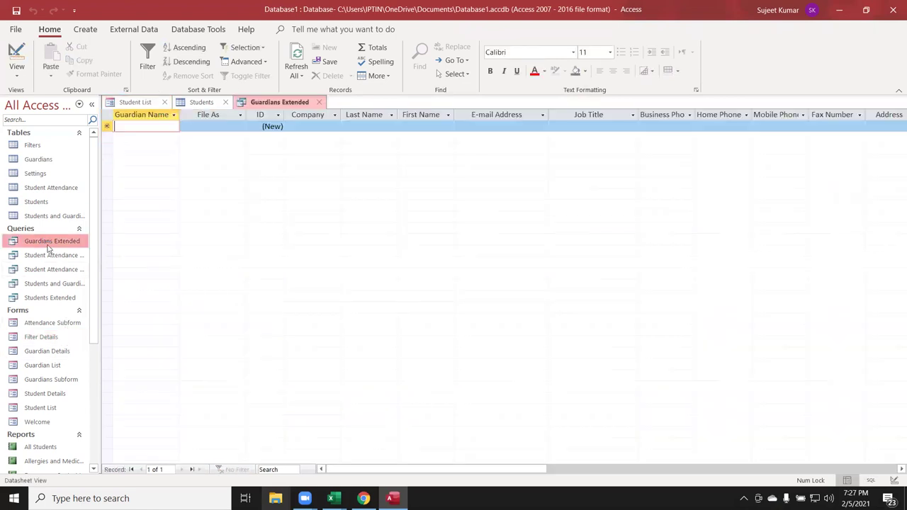
left_click(319, 103)
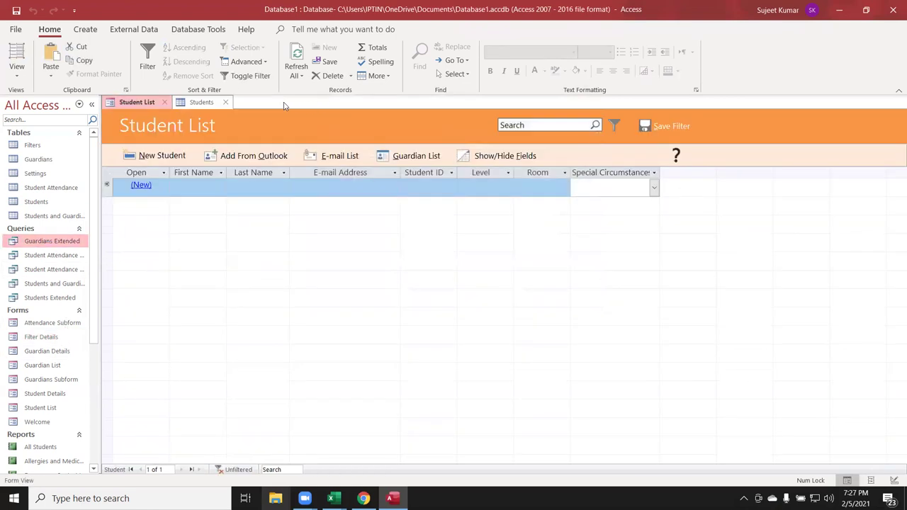
left_click(226, 102)
left_click(164, 102)
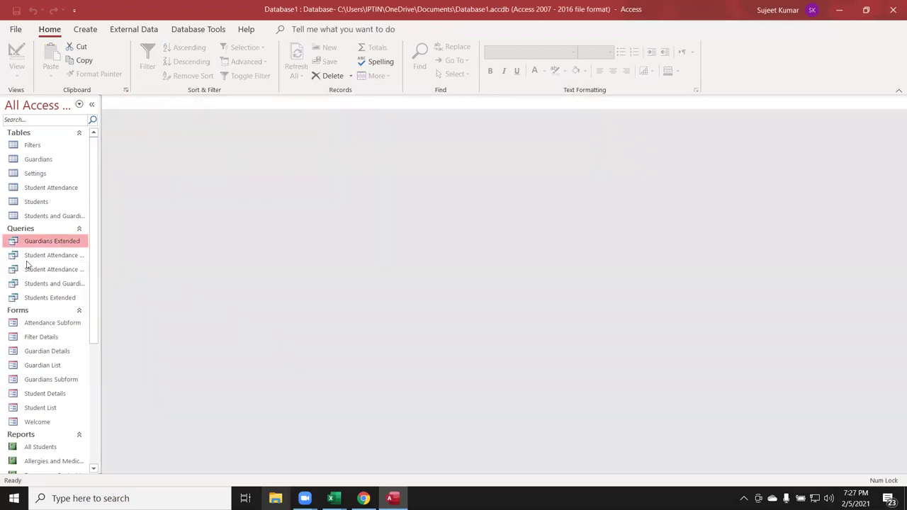
left_click(34, 255)
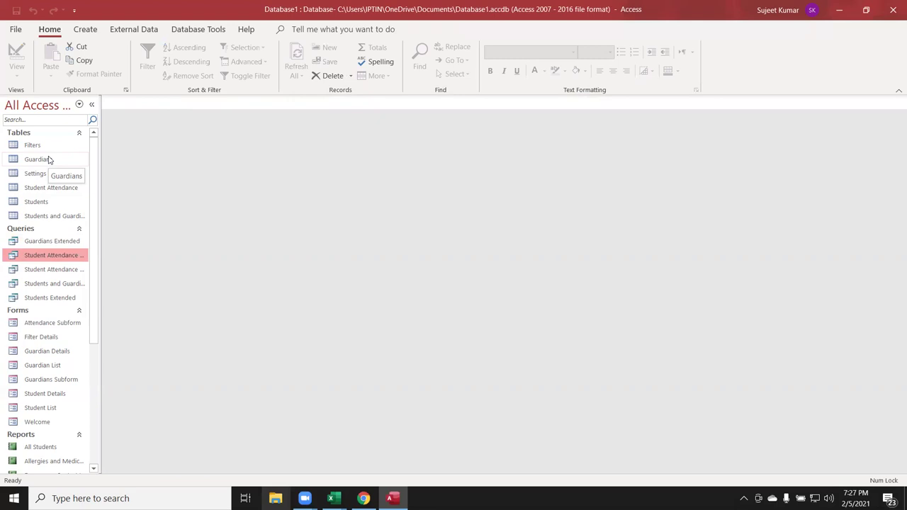
Open the Guardians table, then briefly view and close the Student Attendance Count query results
double_click(49, 160)
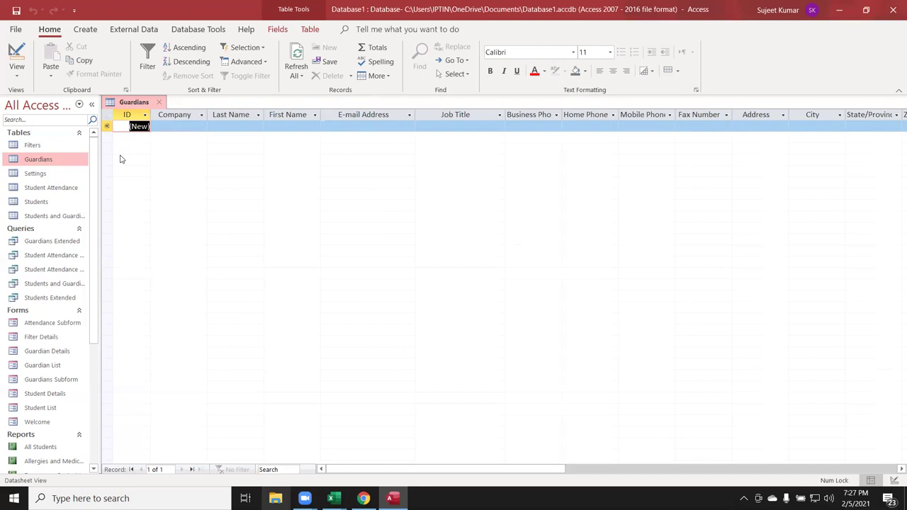
left_click(58, 258)
double_click(58, 258)
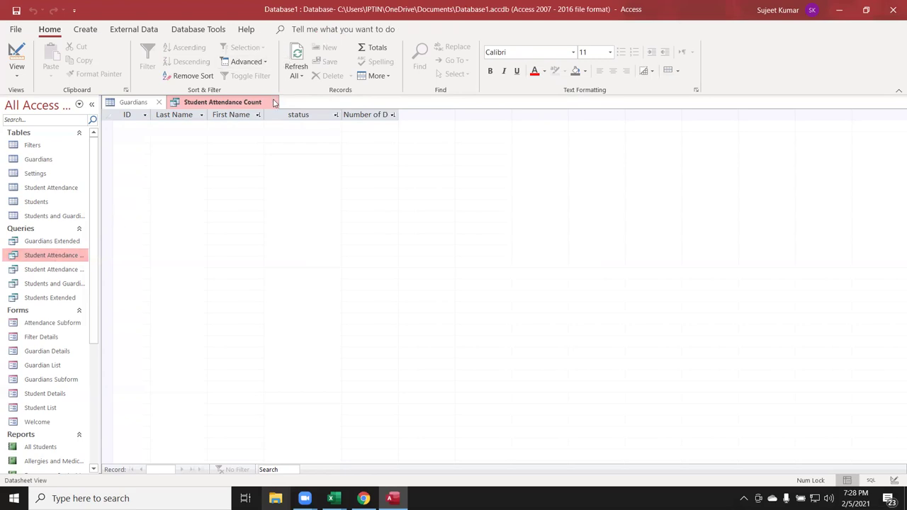
left_click(274, 103)
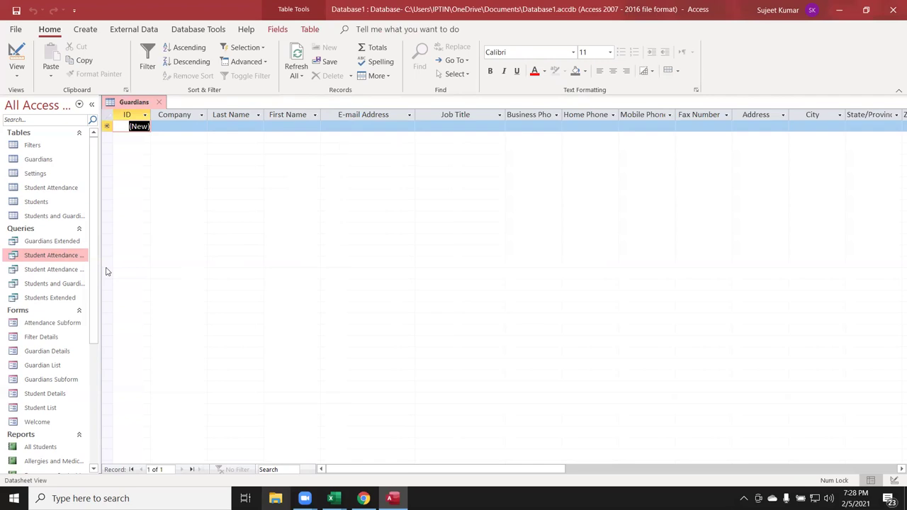
scroll(79, 319, "down", 3)
scroll(78, 326, "down", 3)
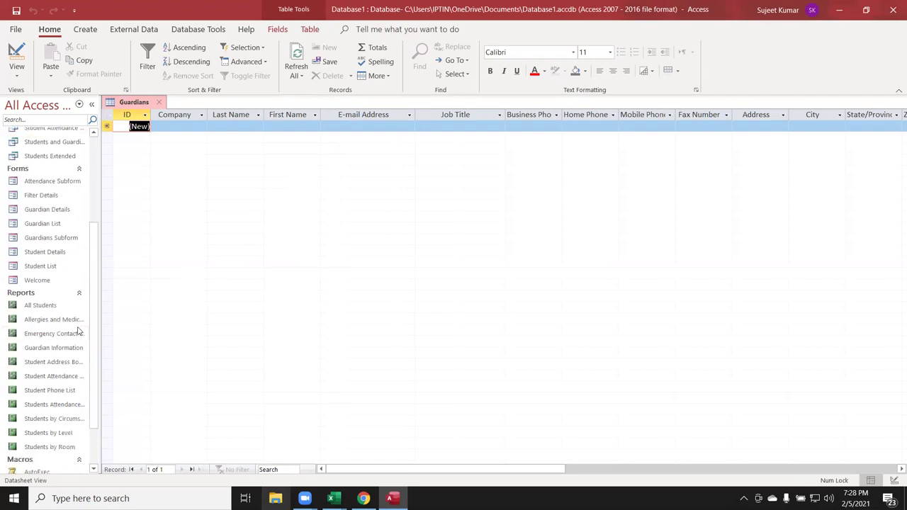
Preview the All Students, Allergies and Medications, and Guardian Information reports
double_click(59, 307)
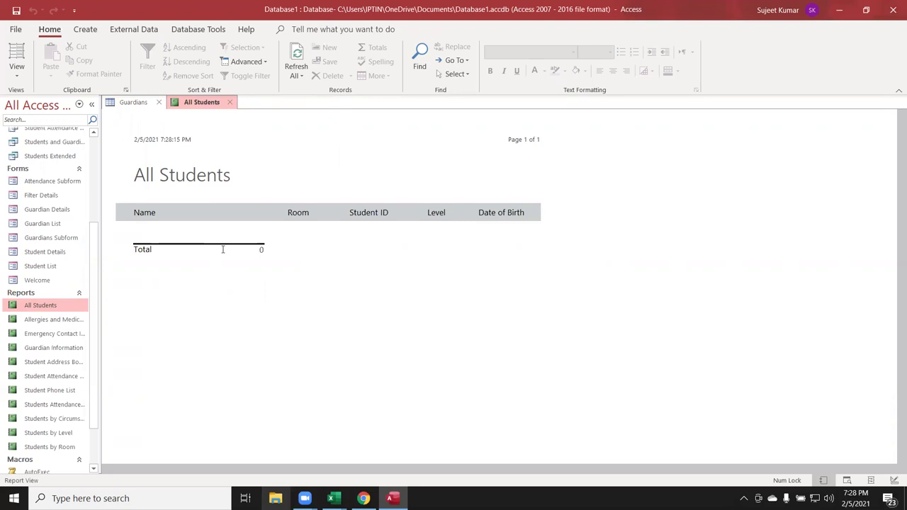
double_click(44, 323)
double_click(46, 346)
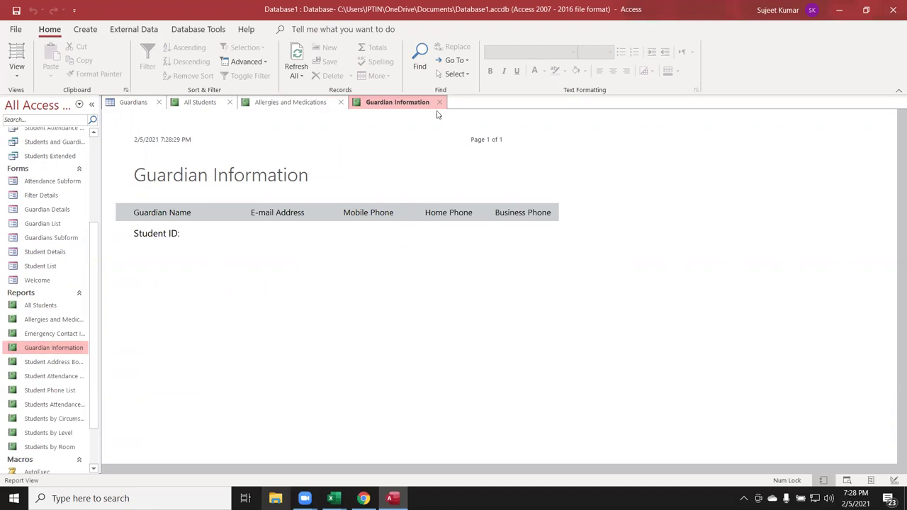
Close the three report tabs and the Guardians table, leaving an empty workspace
left_click(439, 103)
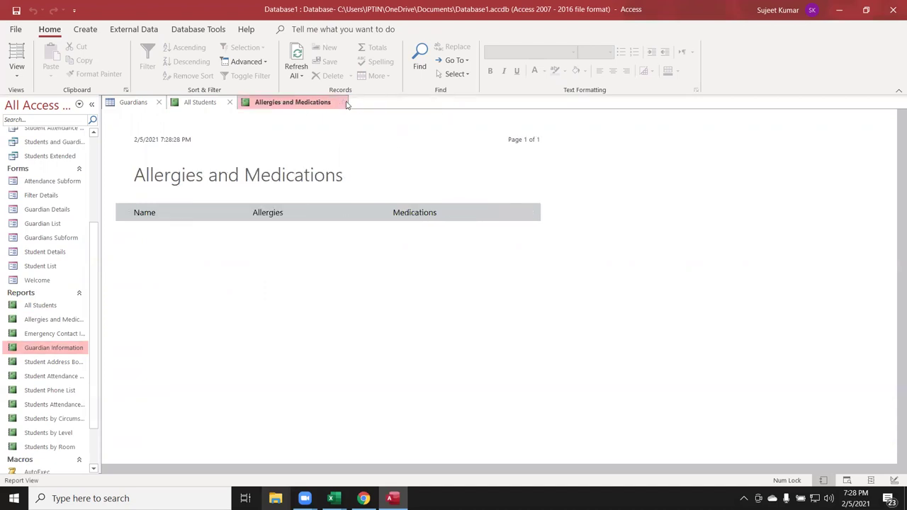
left_click(342, 103)
left_click(230, 102)
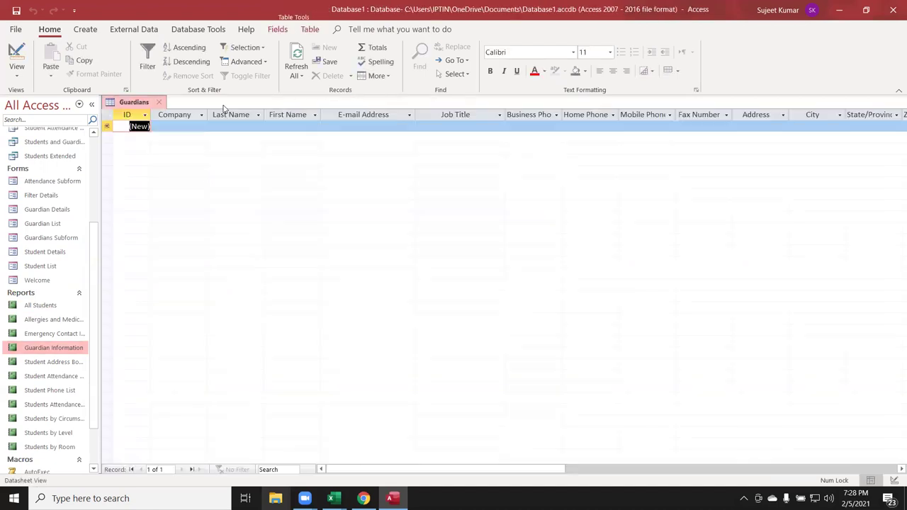
left_click(164, 105)
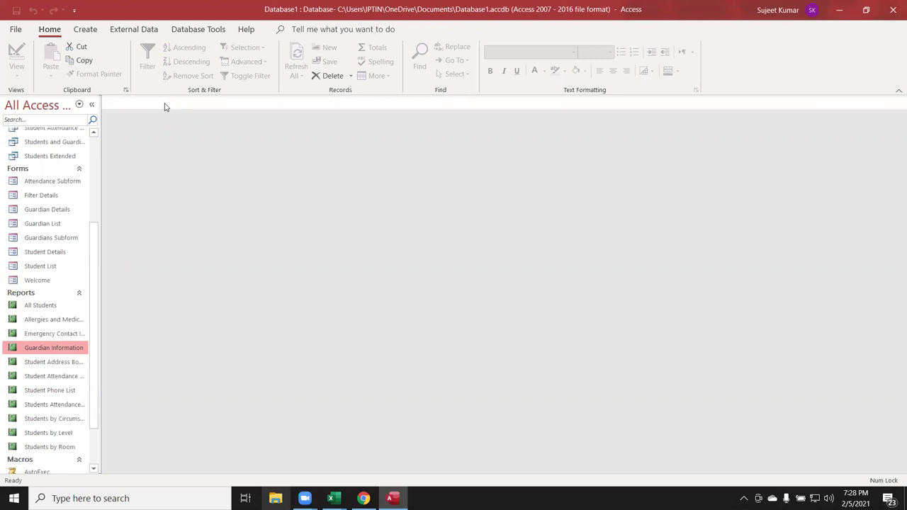
Select the Filters macro and launch the VBA editor from Database Tools with Alt+F11
scroll(14, 375, "down", 3)
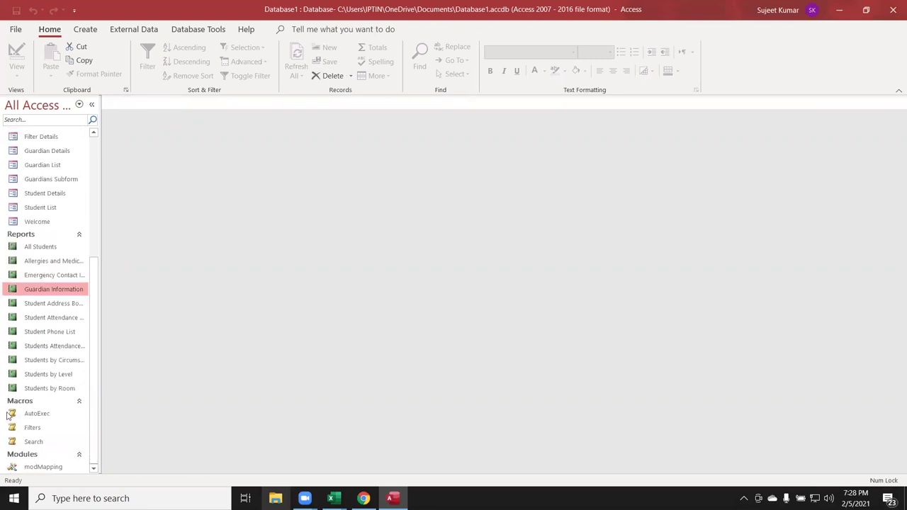
left_click(24, 430)
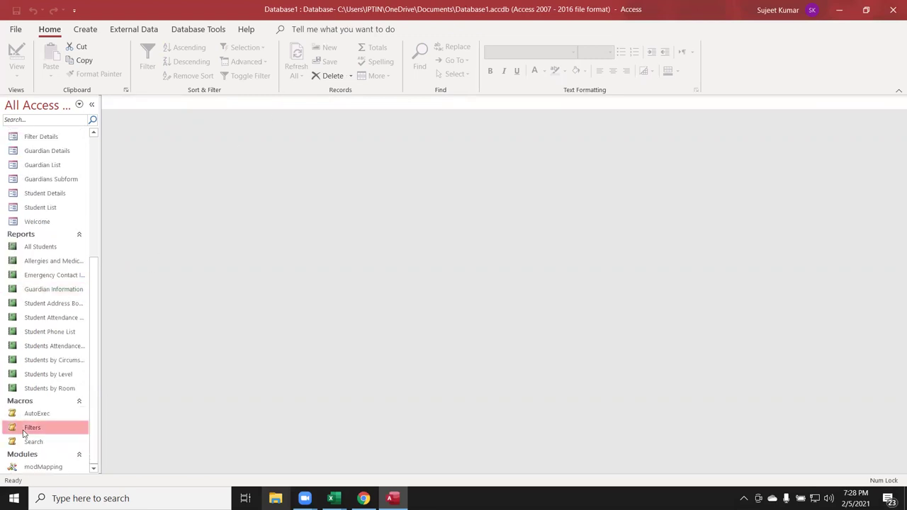
left_click(195, 31)
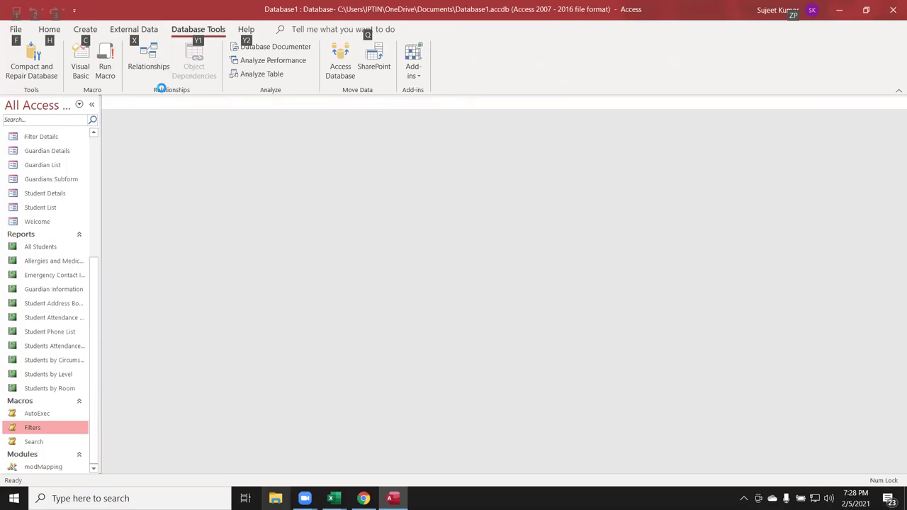
key("alt+F11")
Expand the project's Modules folder and open the modMapping module's code
double_click(101, 82)
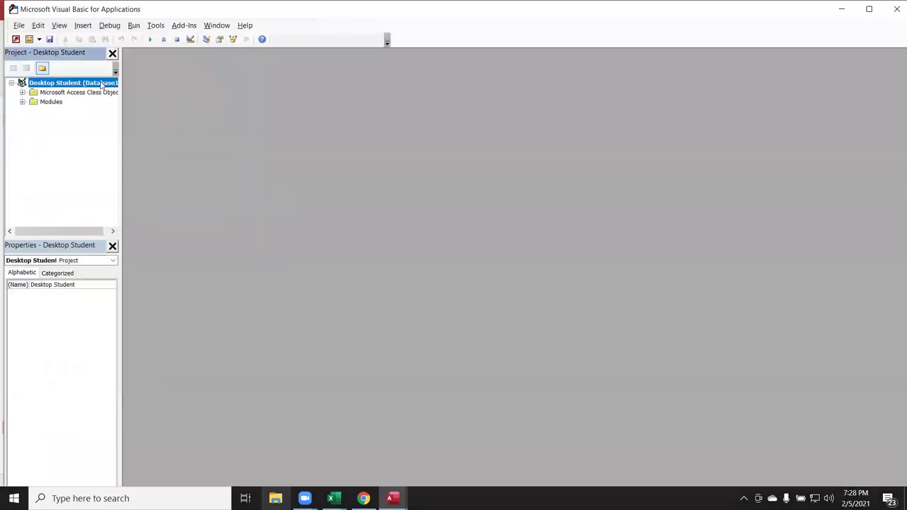
double_click(61, 102)
double_click(67, 112)
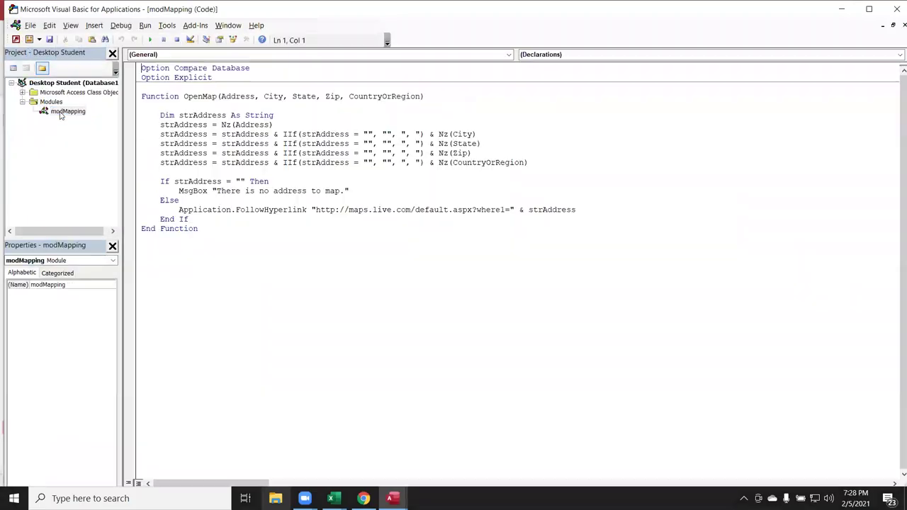
left_click_drag(324, 279, 145, 69)
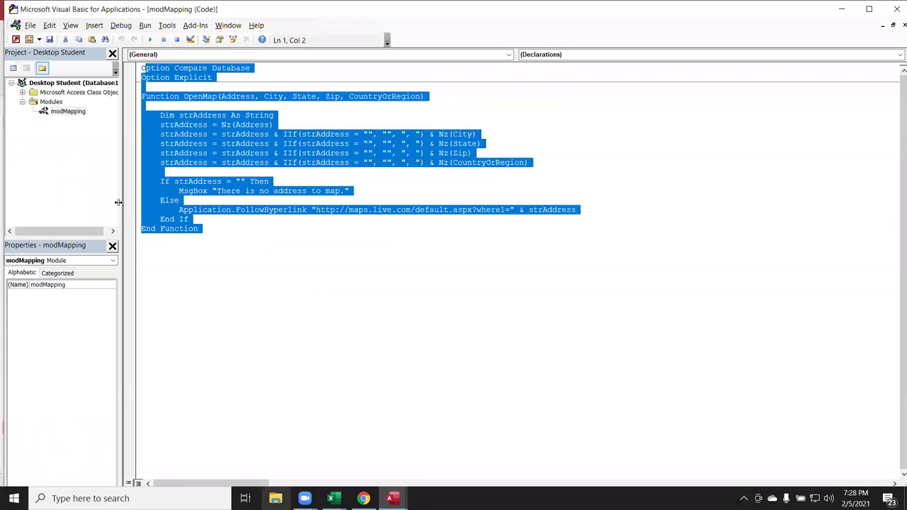
left_click(202, 161)
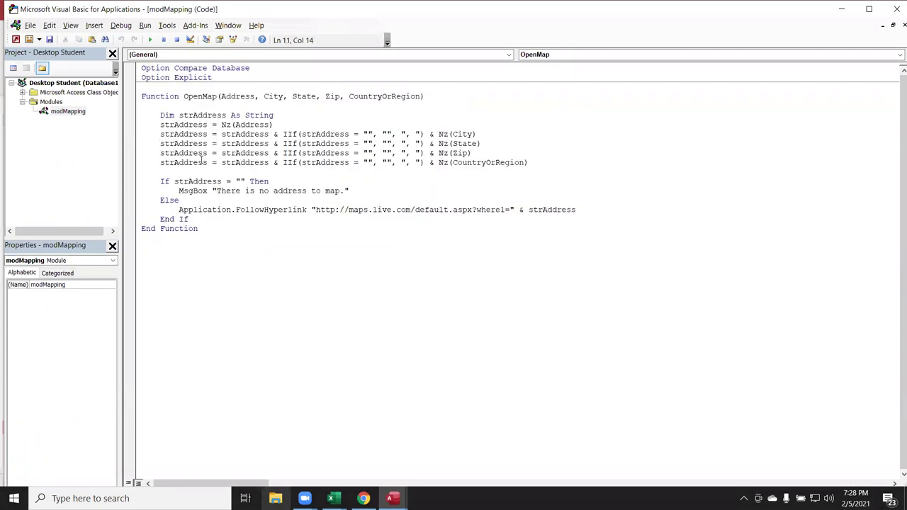
View the Form_Student List code, then return to modMapping and select all its code
left_click(22, 92)
double_click(70, 112)
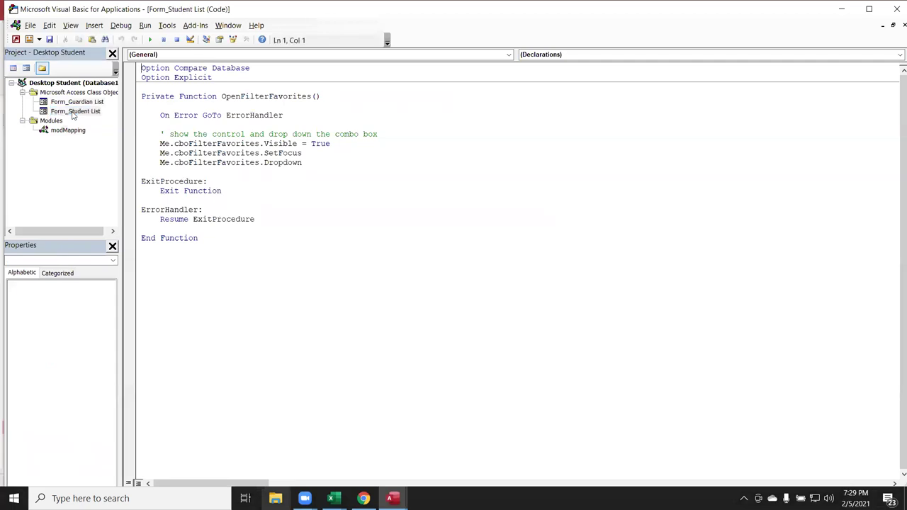
double_click(68, 130)
left_click(245, 295)
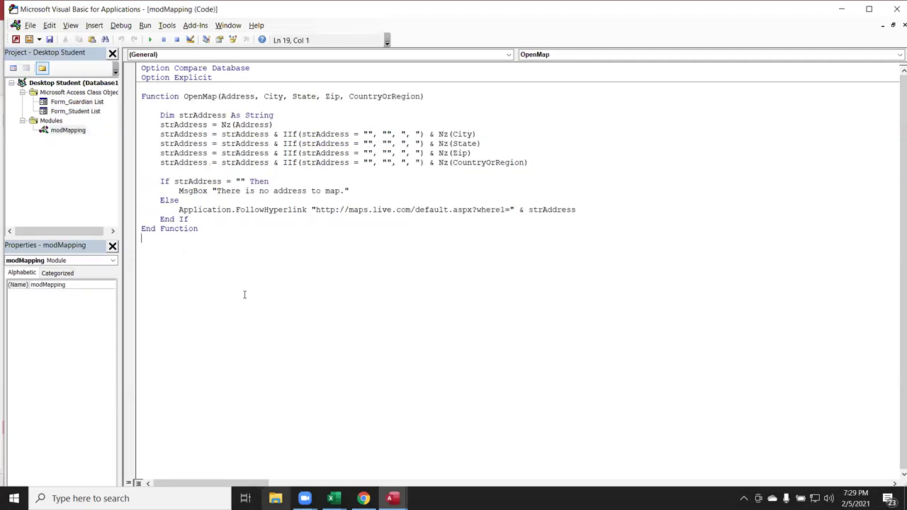
key("ctrl+a")
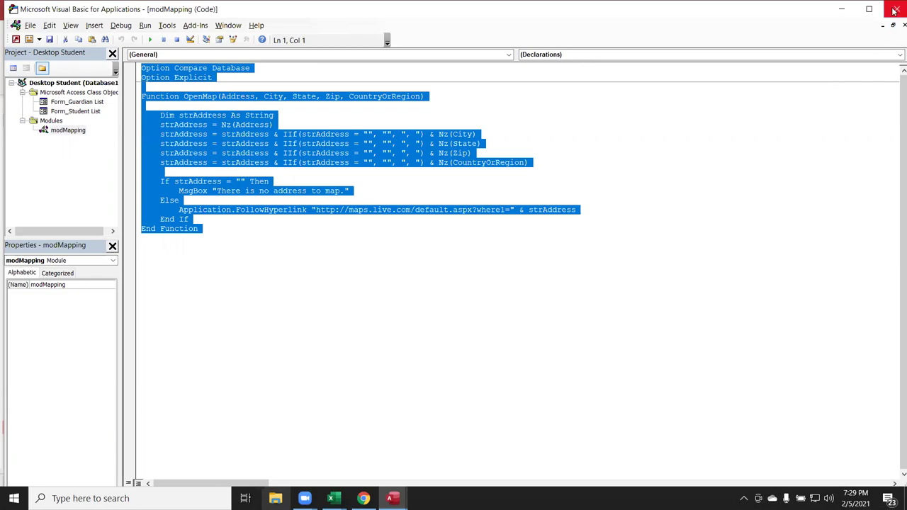
Close the VBA editor to return to the Students database
left_click(894, 10)
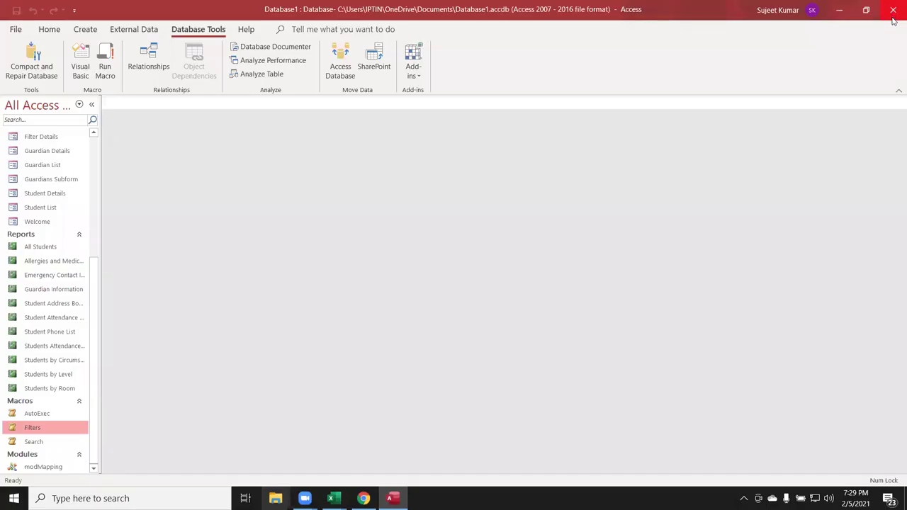